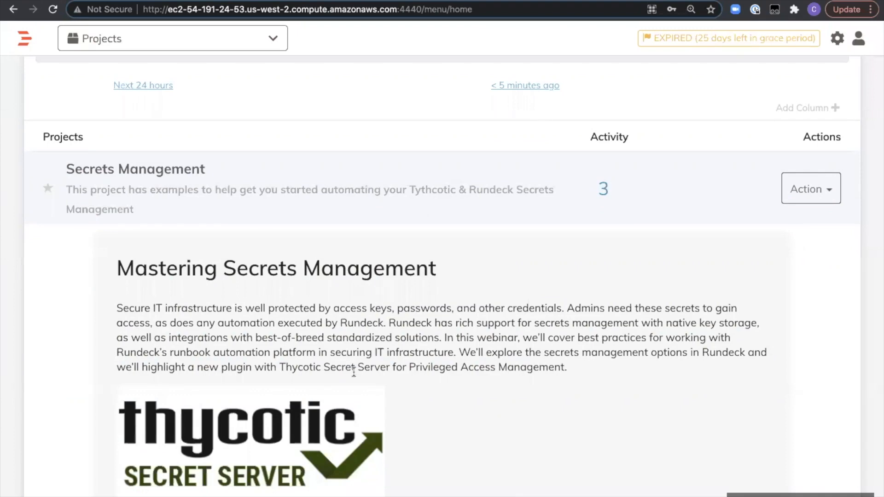
- Review the project overview on the home page and look through the rundeck folder in Key Storage
scroll(354, 373, down, 2)
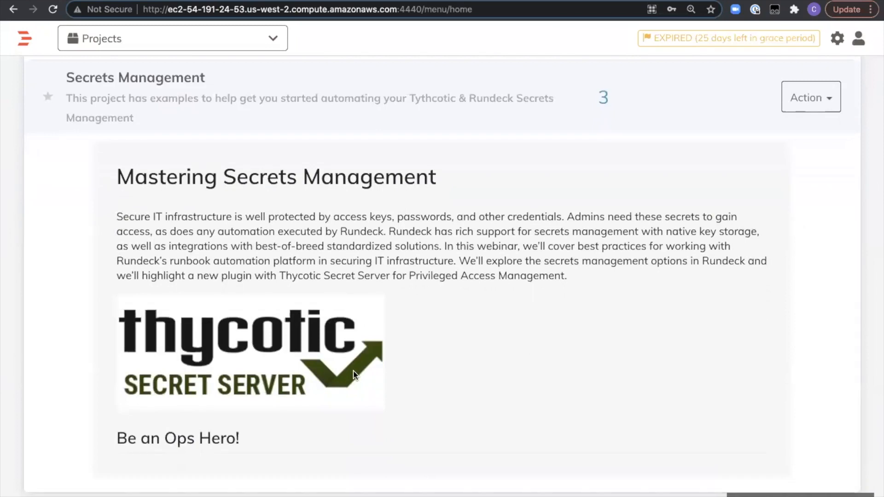
scroll(355, 374, up, 4)
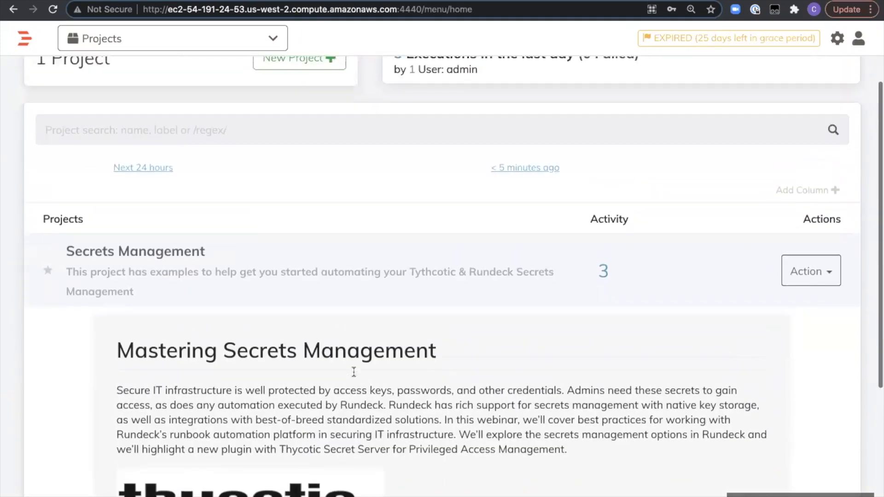
scroll(353, 374, up, 1)
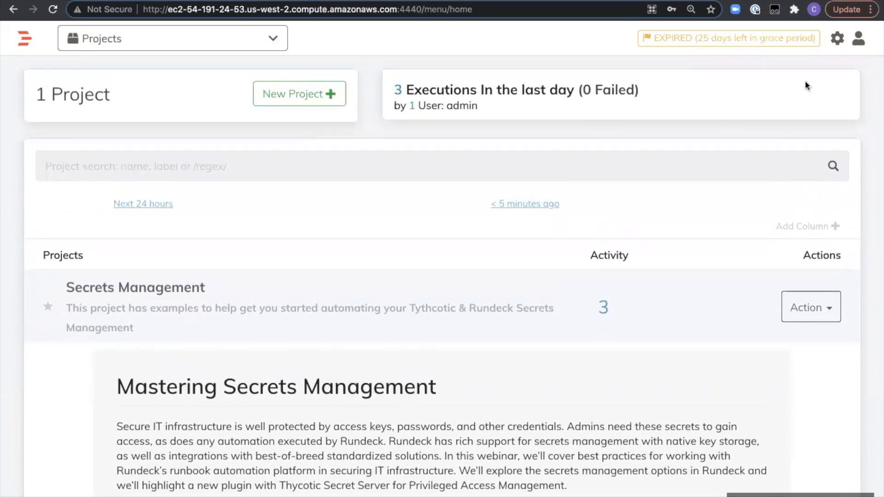
click(836, 41)
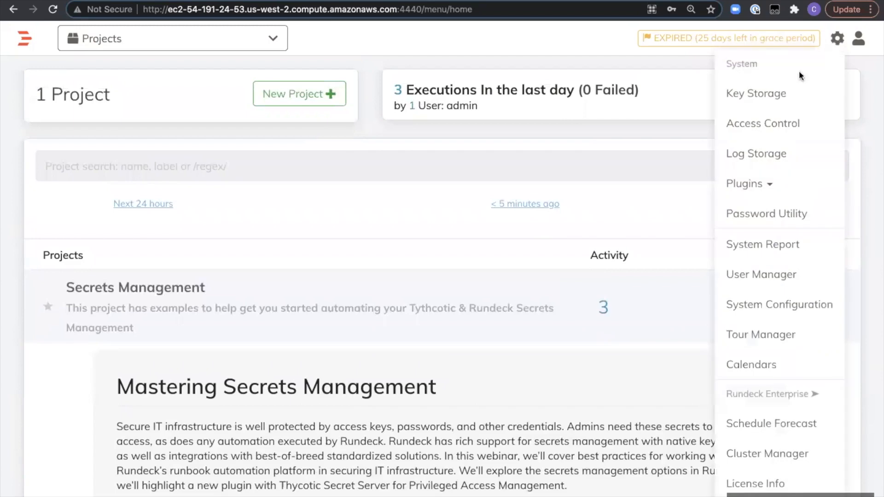
click(782, 99)
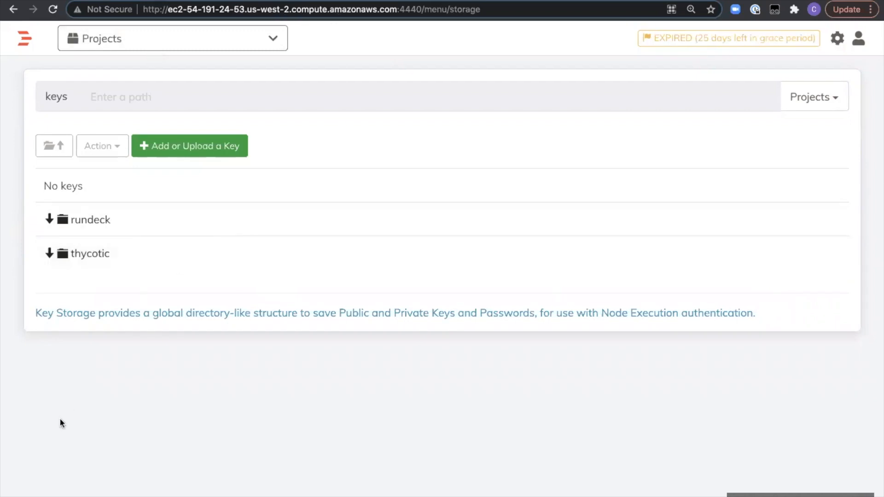
click(88, 219)
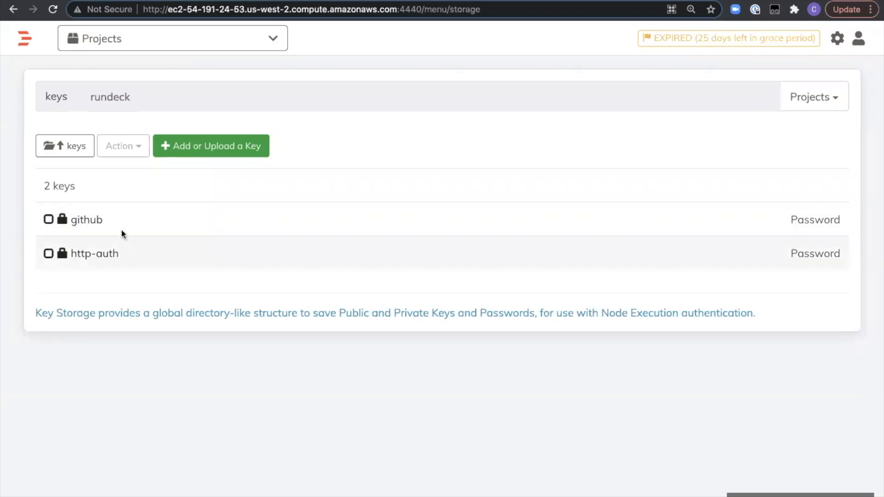
click(74, 147)
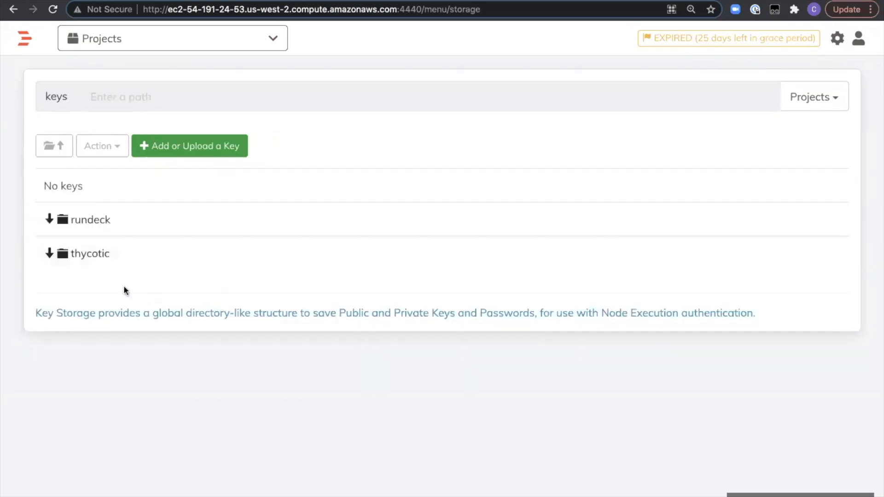
- Inspect the aws-webserver and gcp-instances private keys in the thycotic folder of Key Storage
click(80, 251)
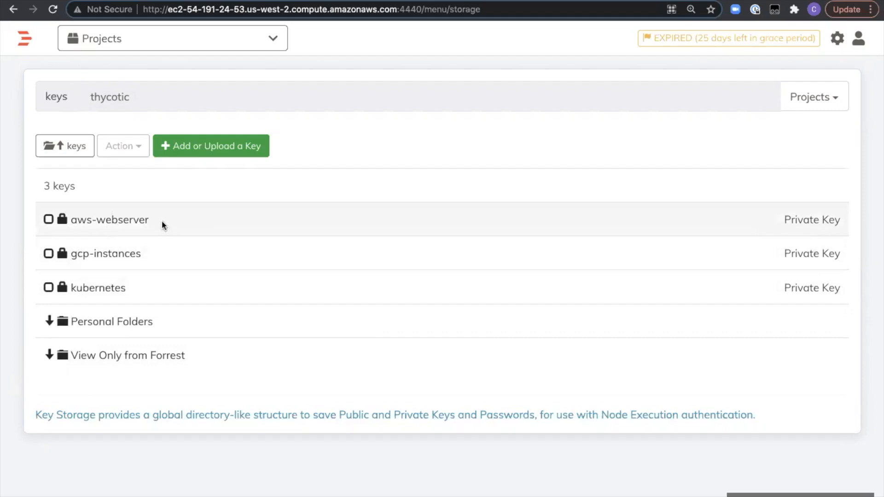
drag(162, 221, 73, 222)
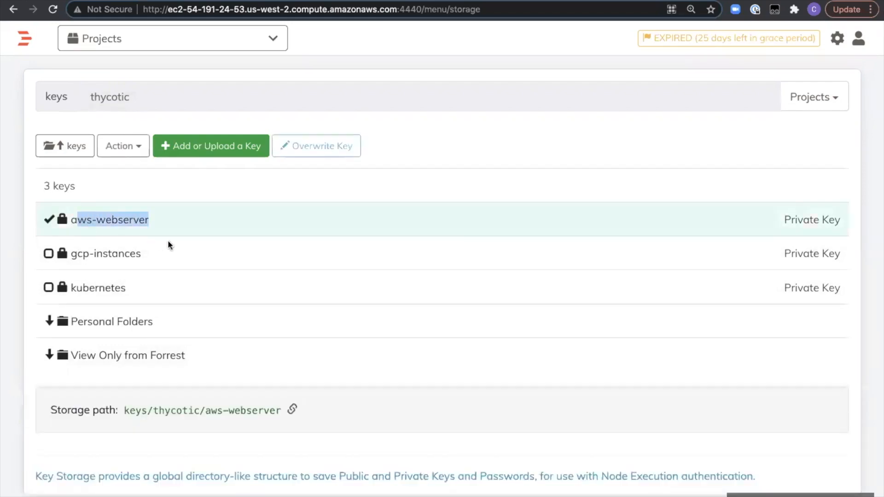
click(176, 250)
click(49, 254)
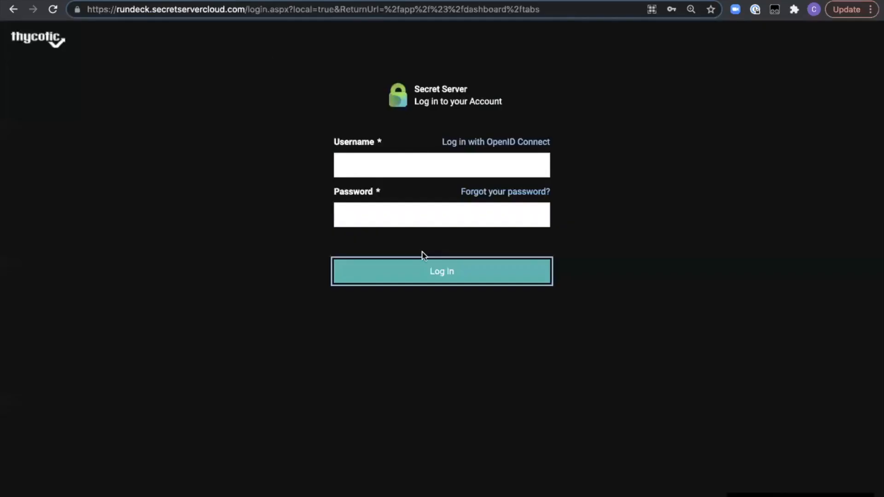
- Switch to Thycotic Secret Server, log in with the saved username and password, and view the favorite secrets and the Secrets list
click(399, 161)
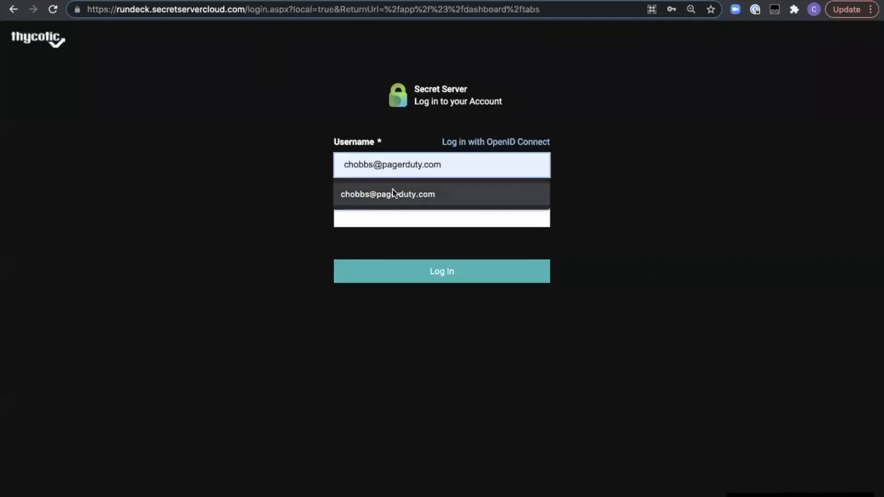
click(395, 193)
click(387, 209)
click(381, 243)
click(404, 270)
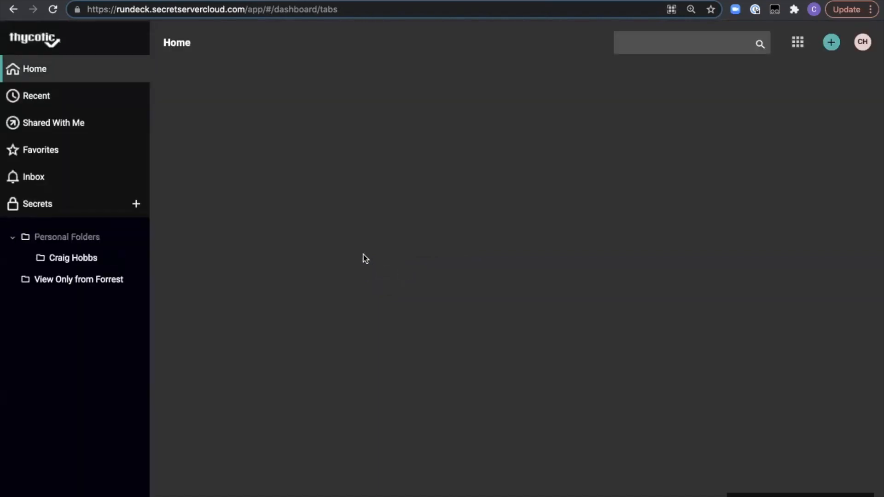
click(65, 152)
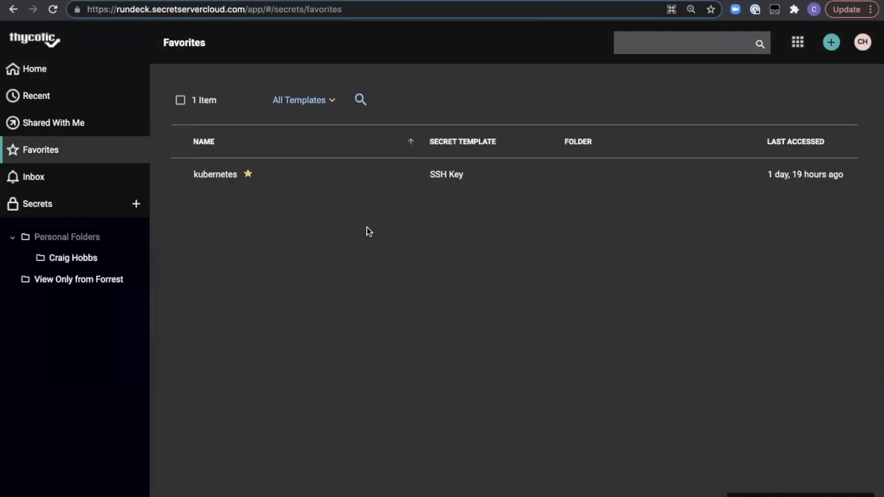
click(44, 203)
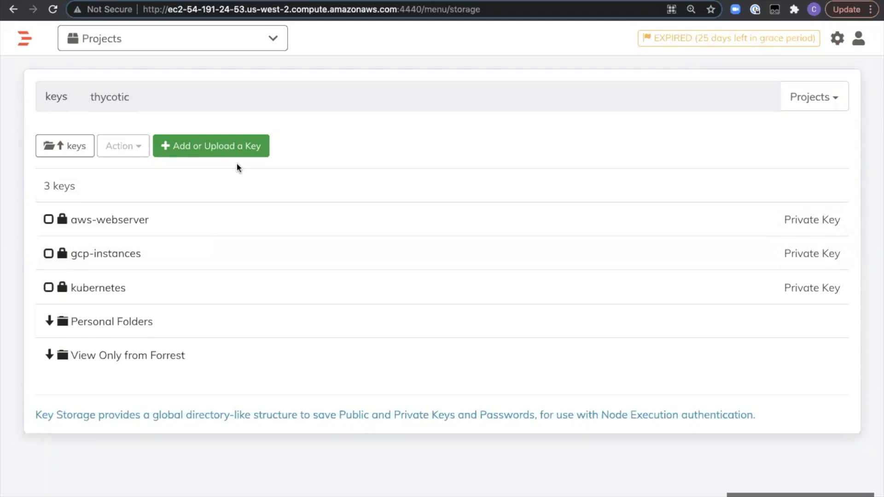
- Switch back to Rundeck and open the job list of the Secrets Management project
click(273, 48)
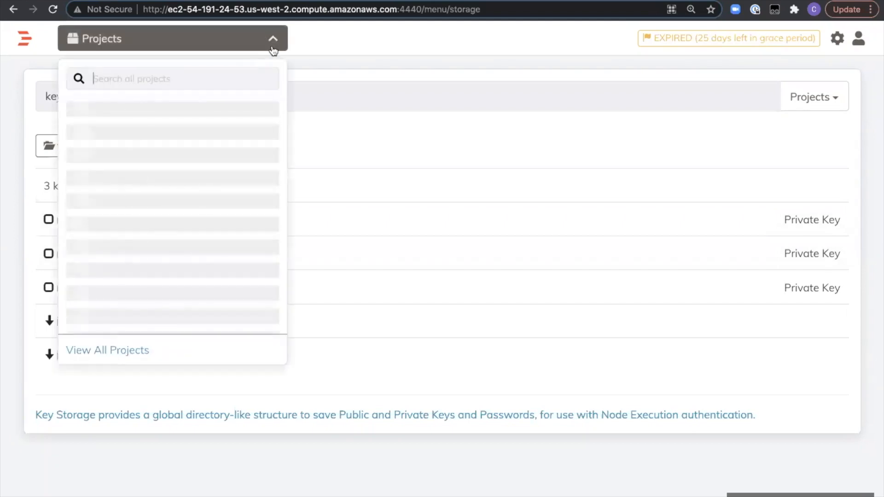
click(116, 111)
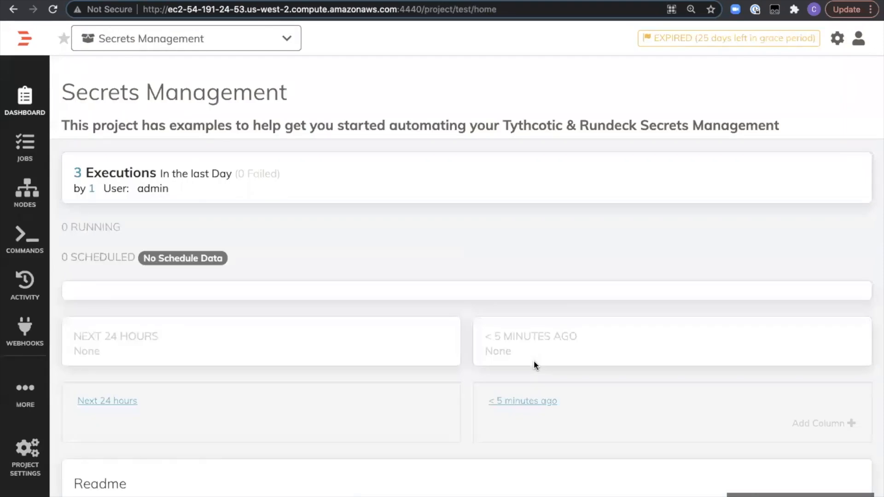
scroll(374, 382, down, 2)
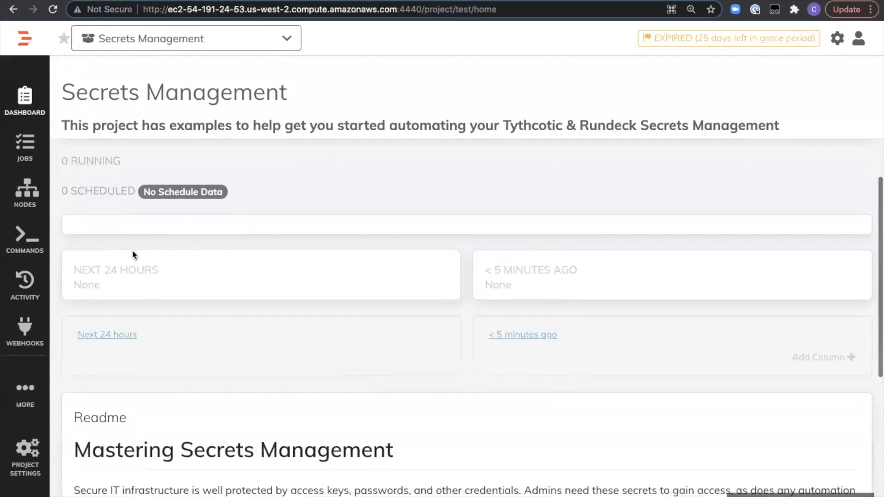
click(25, 146)
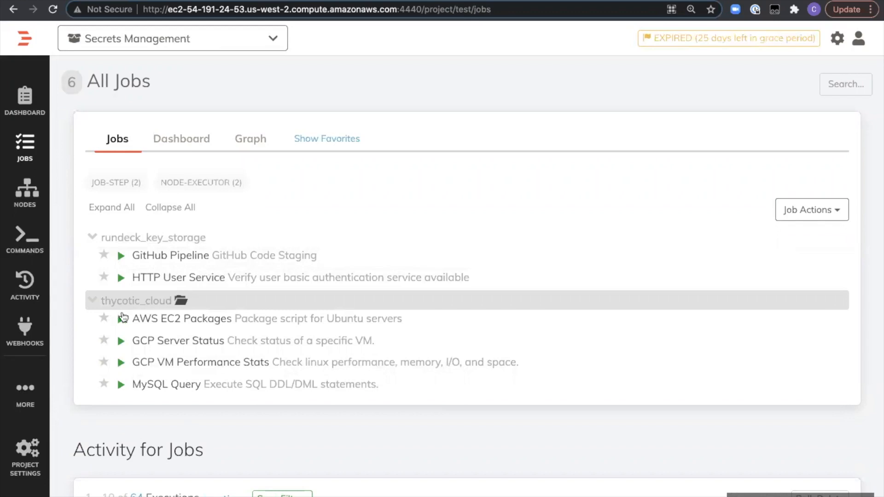
- Collapse and re-expand the thycotic_cloud and rundeck_key_storage job groups, and filter the jobs by the node-executor tag
click(92, 304)
click(92, 305)
click(92, 240)
click(92, 240)
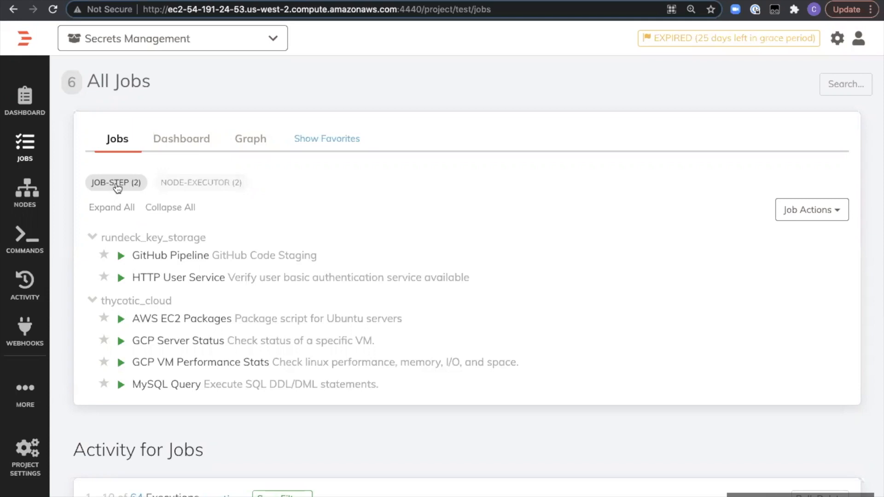
click(207, 185)
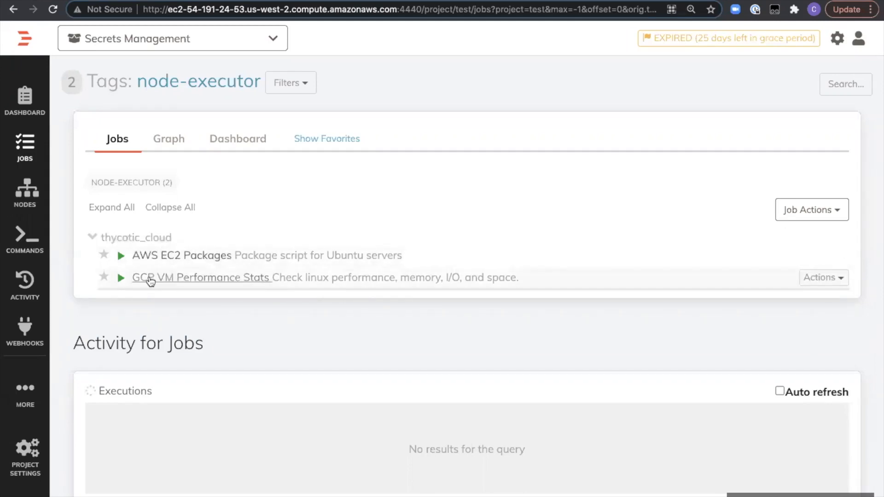
- List all nodes of the Secrets Management project using the All Nodes filter
click(32, 193)
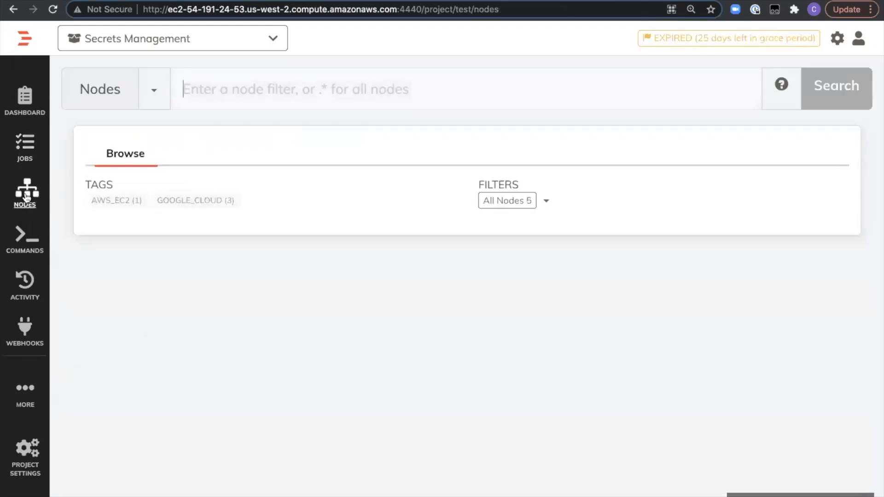
click(154, 94)
click(166, 129)
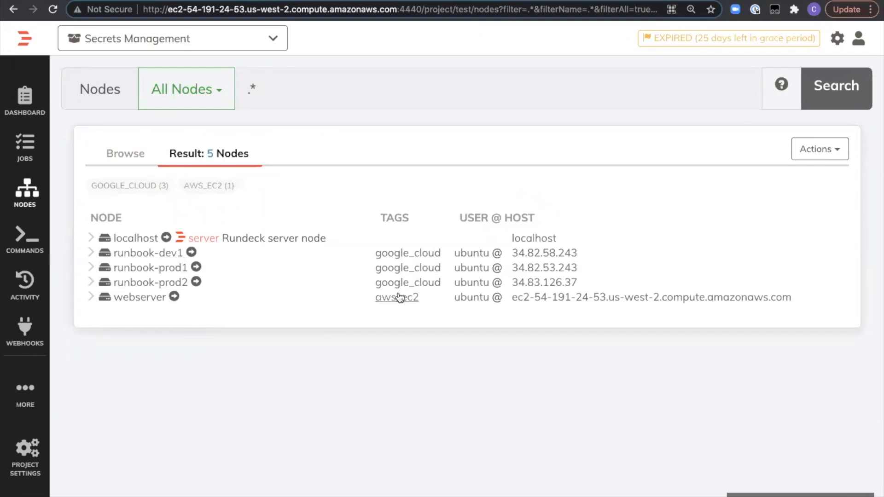
- Examine the webserver node's details, highlighting its ssh-key-storage-path and the thycotic part of it, and collapse the node
click(94, 301)
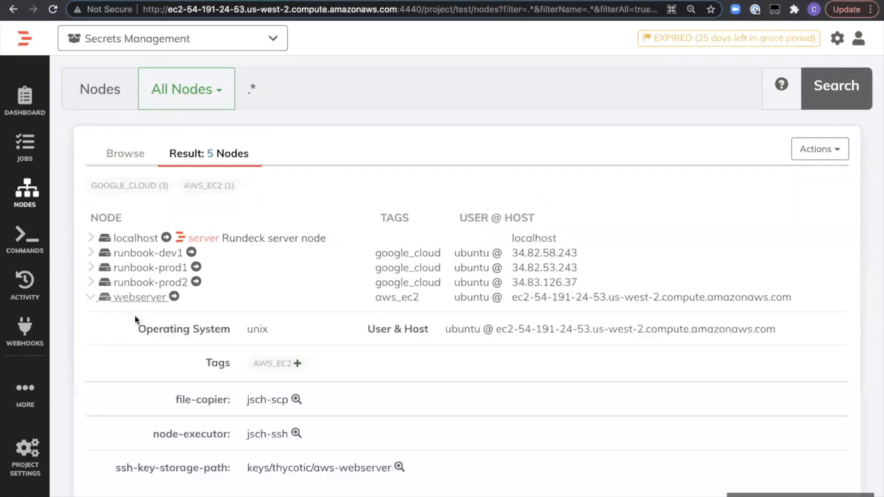
scroll(239, 365, down, 1)
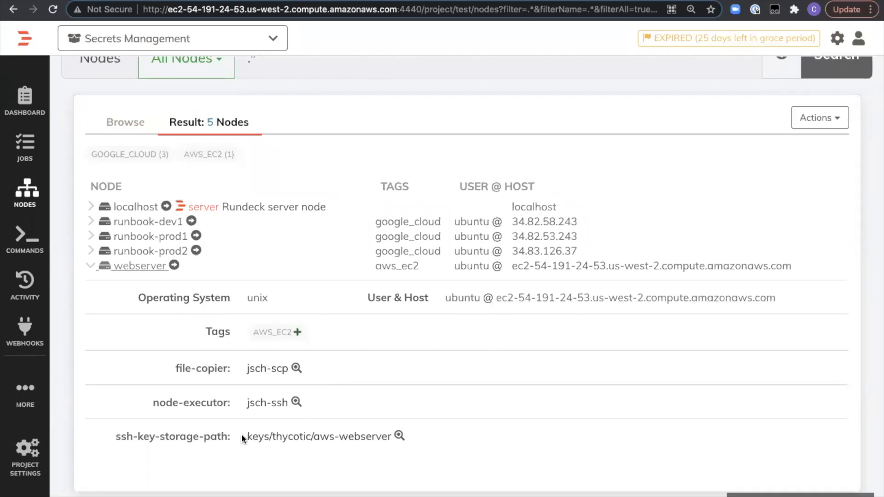
drag(245, 434, 382, 442)
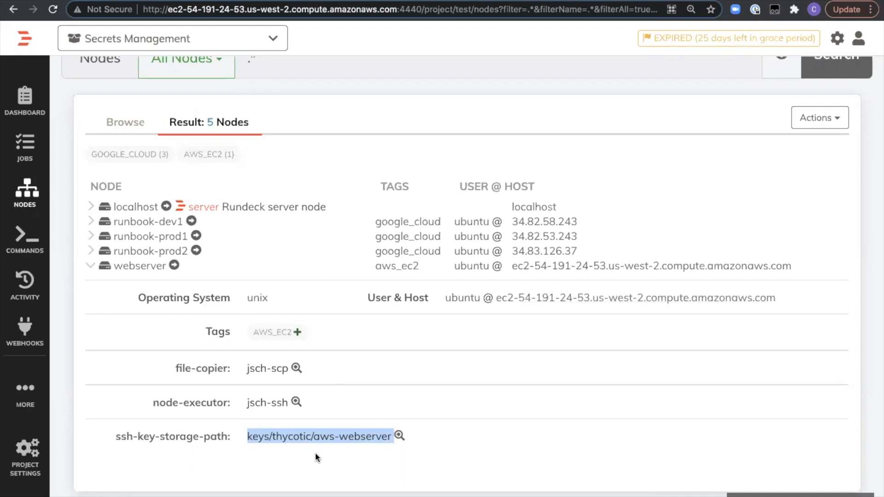
click(295, 454)
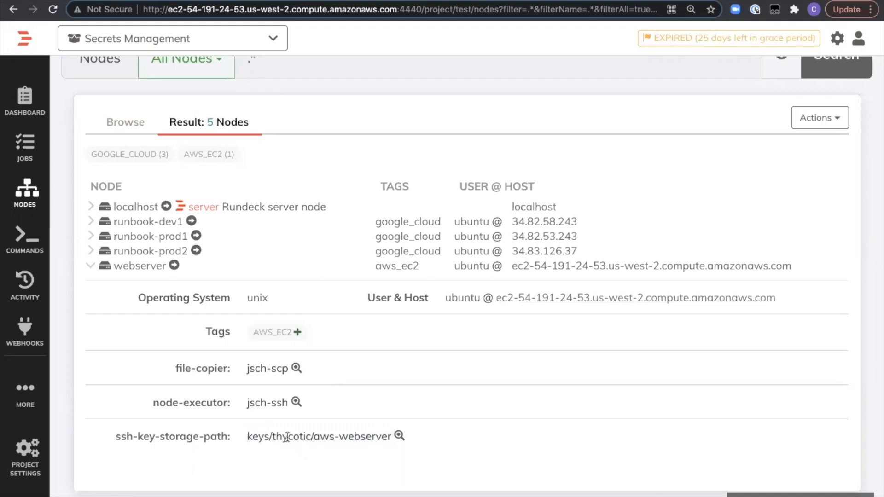
double_click(286, 438)
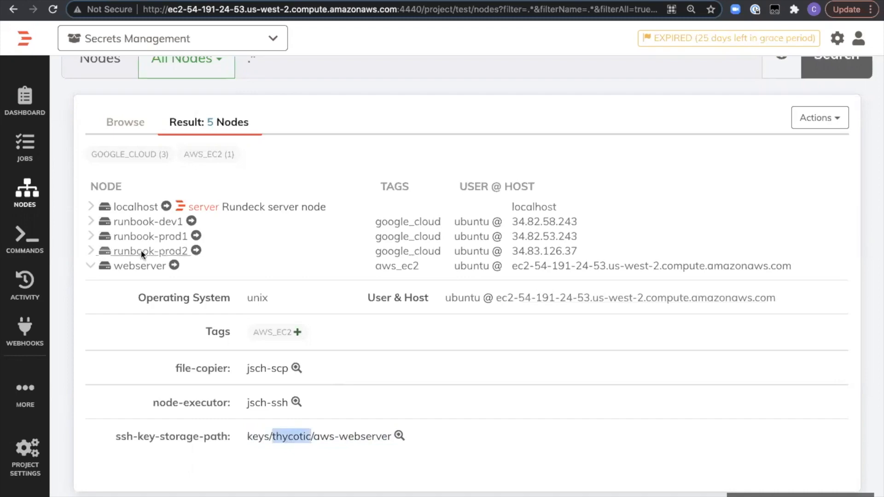
click(90, 267)
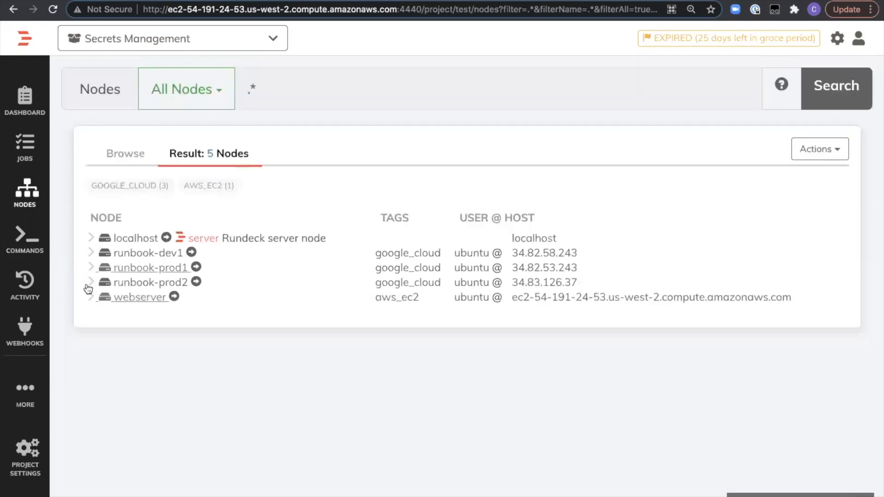
- Examine the runbook-prod2 node's details, highlighting its ssh-key-storage-path, and collapse the node
click(90, 283)
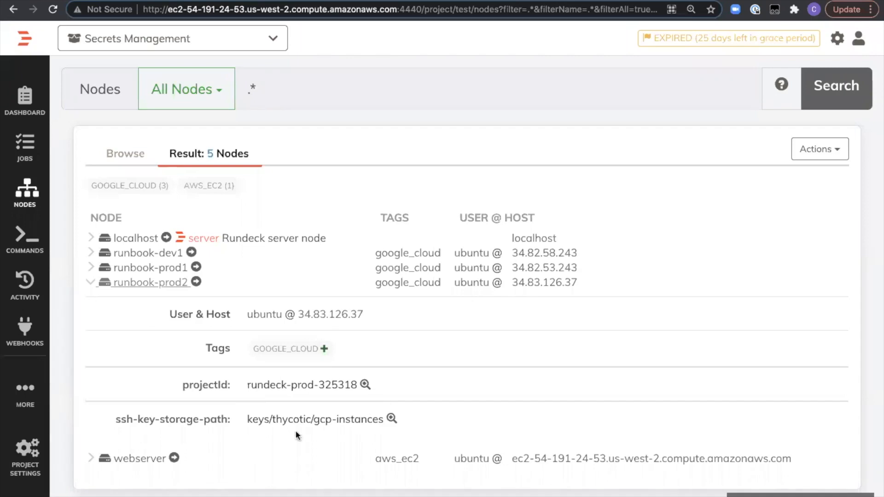
drag(236, 420, 327, 430)
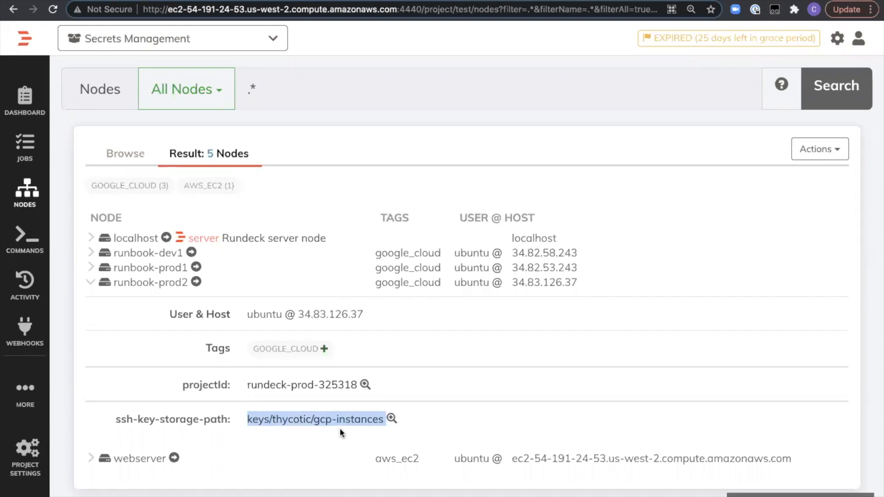
click(93, 282)
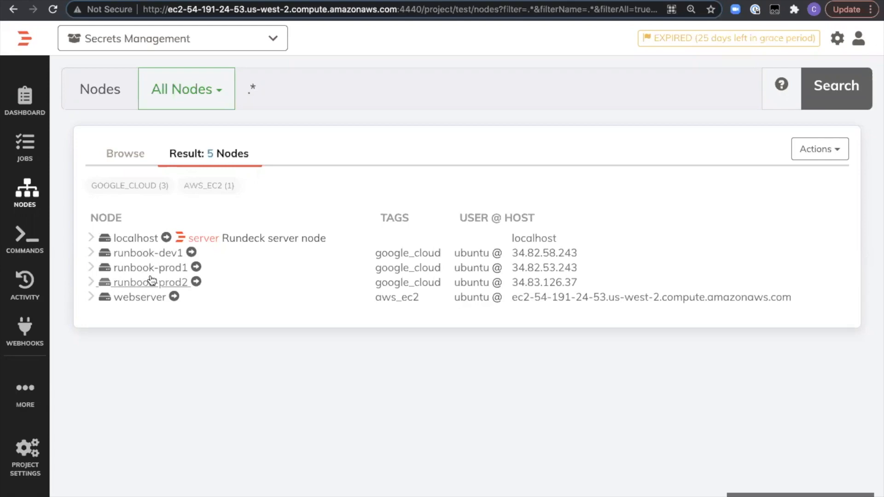
- Open the GCP VM Performance Stats job in the thycotic_cloud group and highlight its get linux version entry
click(25, 146)
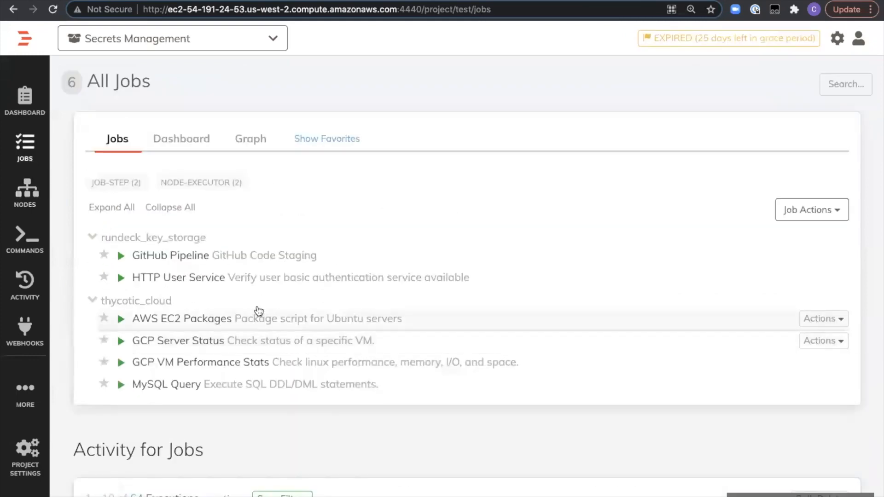
click(203, 363)
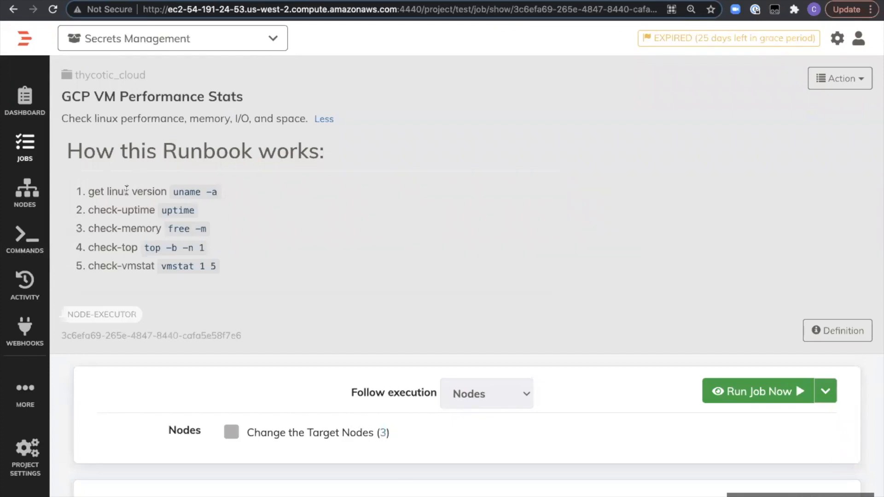
triple_click(127, 190)
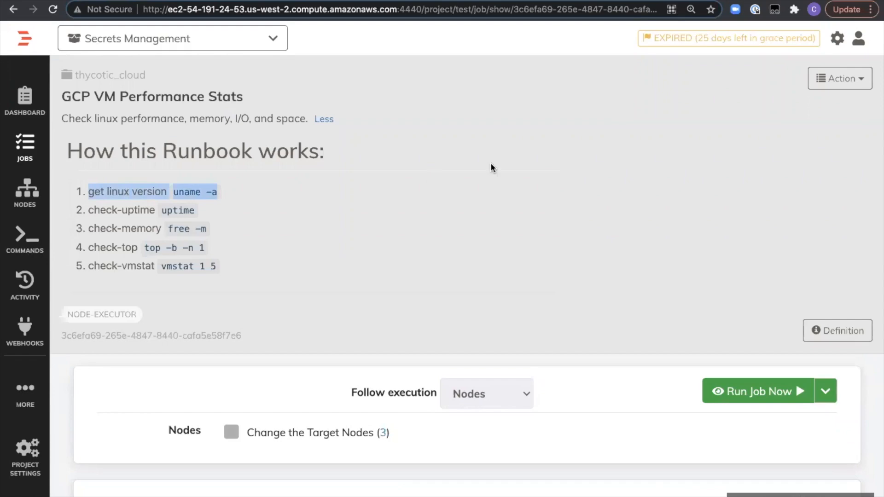
- Open the GCP VM Performance Stats job for editing and review the commands in its workflow
click(838, 88)
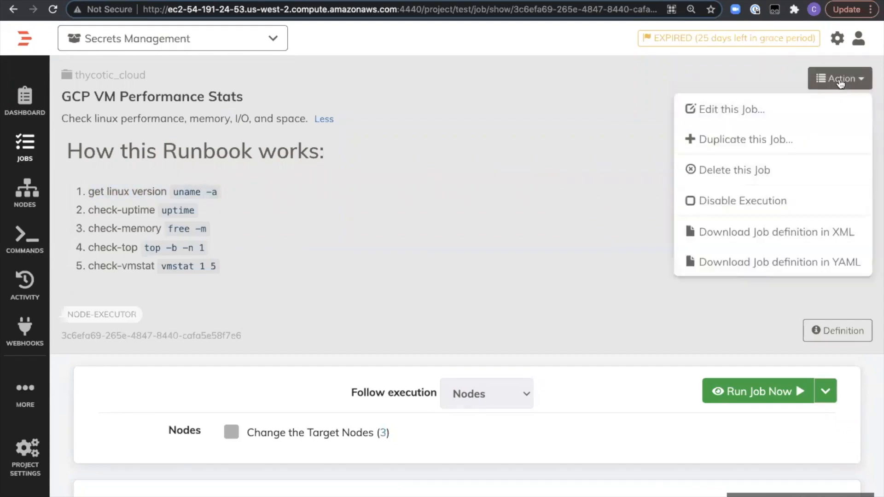
click(819, 101)
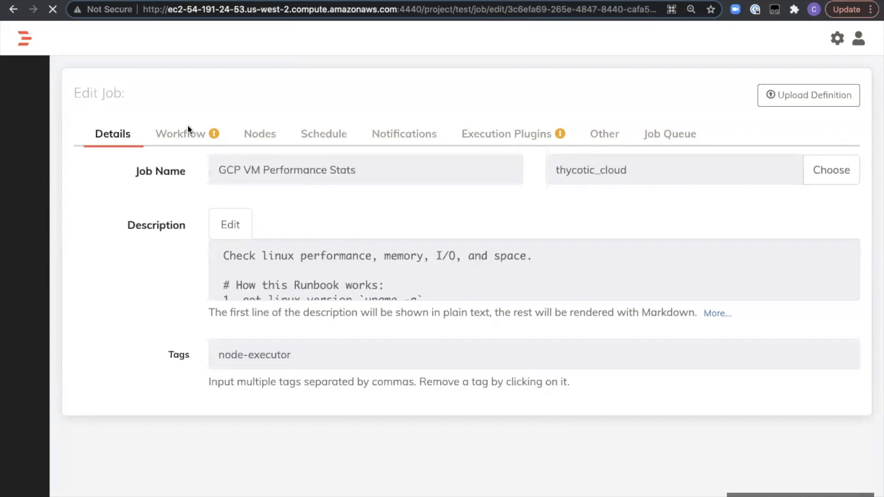
click(187, 129)
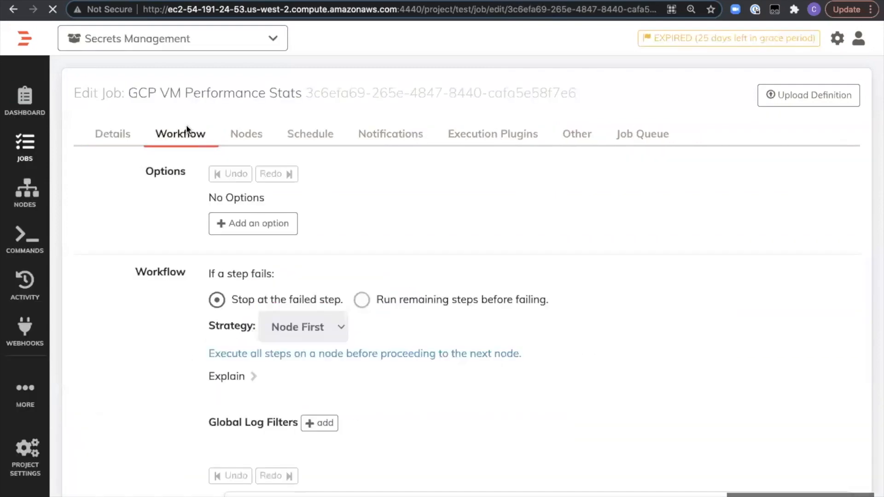
scroll(419, 352, down, 5)
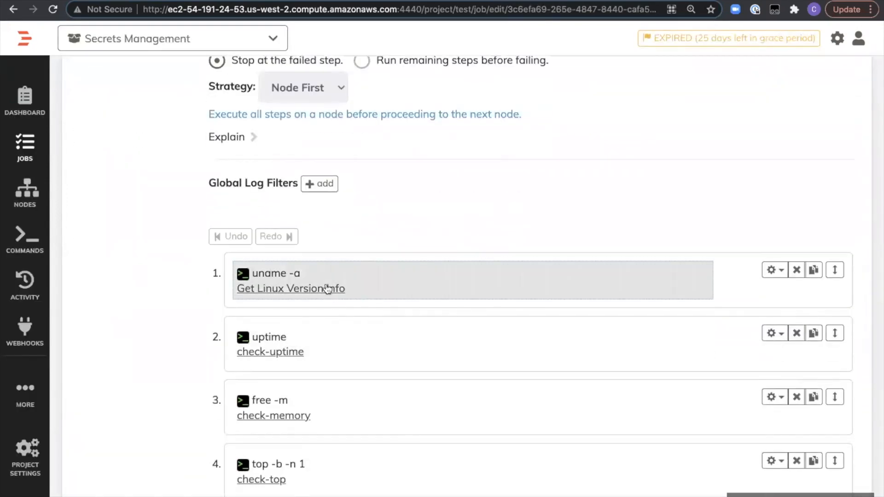
scroll(344, 357, down, 3)
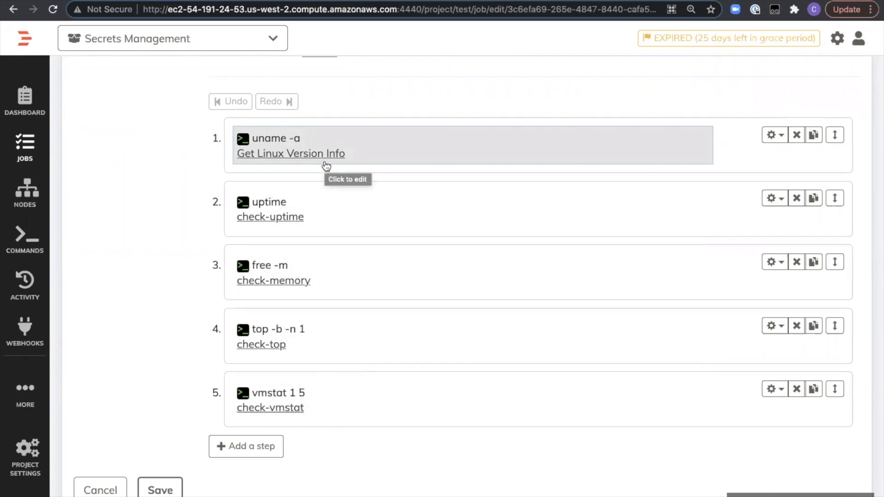
scroll(326, 166, up, 8)
- Review the job's node filter, revisit its workflow steps, and leave the editor without saving
click(244, 104)
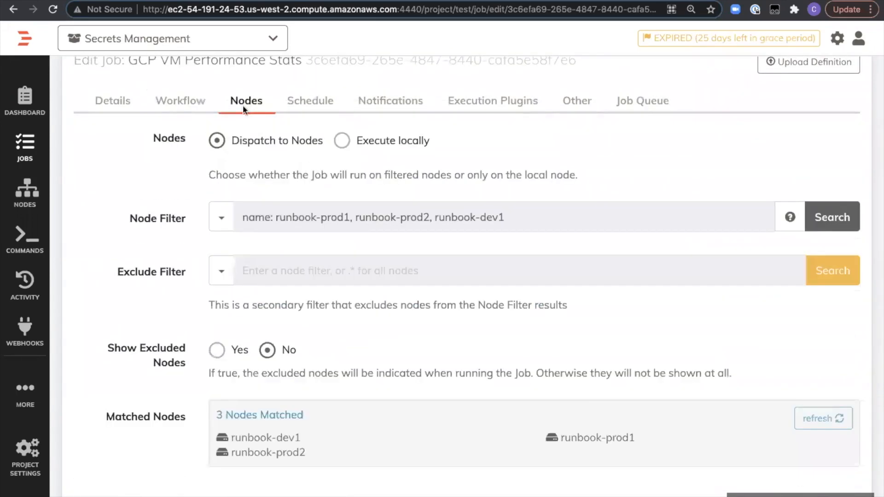
scroll(269, 171, up, 1)
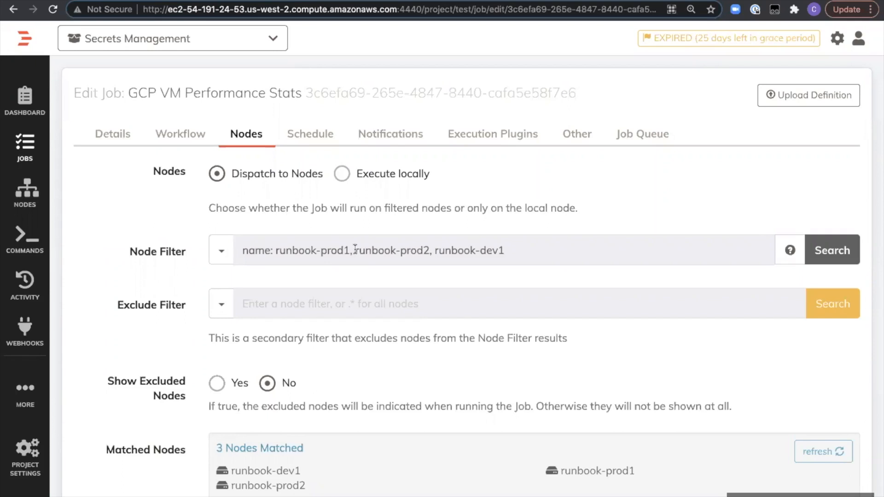
click(181, 135)
scroll(379, 321, down, 3)
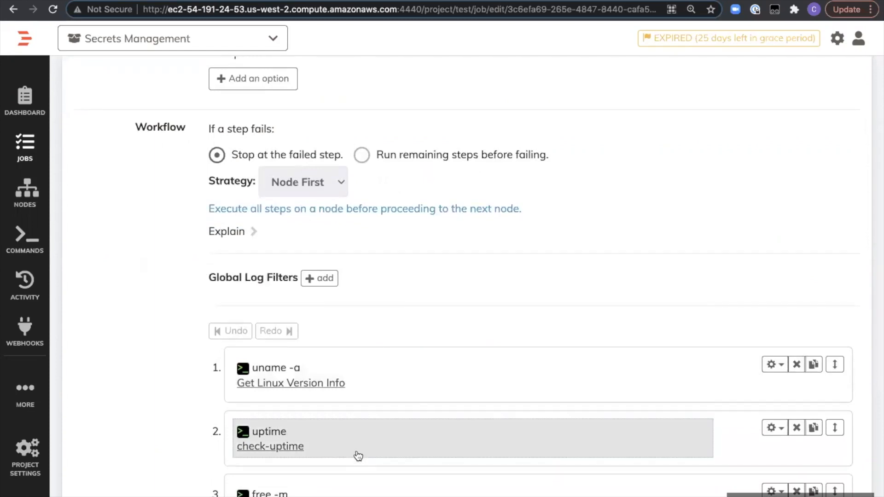
scroll(356, 452, down, 5)
click(115, 468)
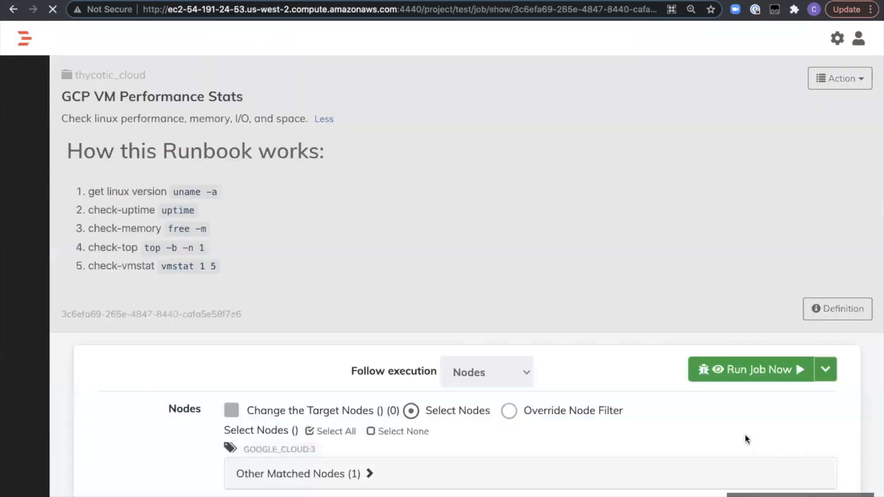
- Run the GCP VM Performance Stats job and follow the progress of its nodes
click(760, 392)
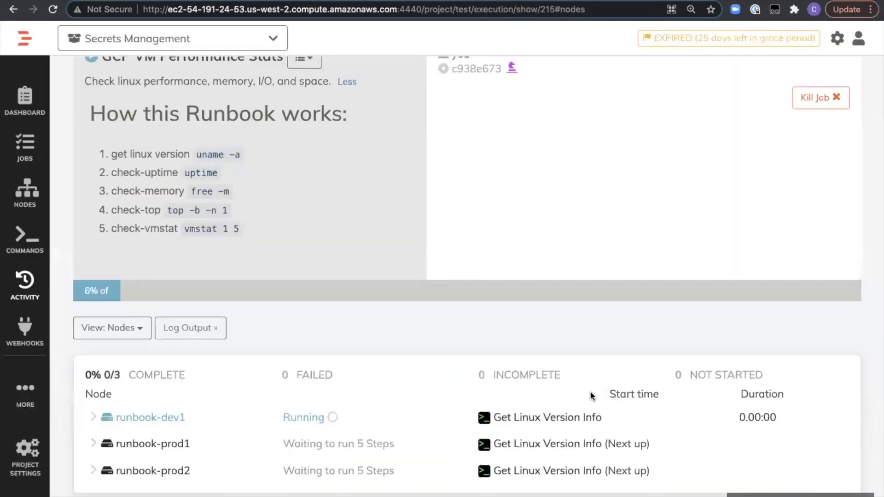
scroll(596, 391, down, 3)
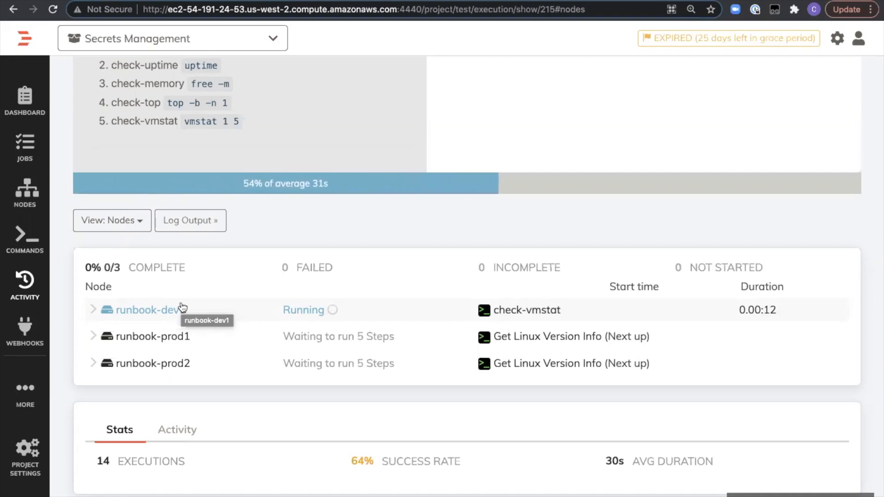
- Examine the Get Linux Version Info and check-uptime outputs of the runbook-dev1 node, and collapse the node
click(95, 312)
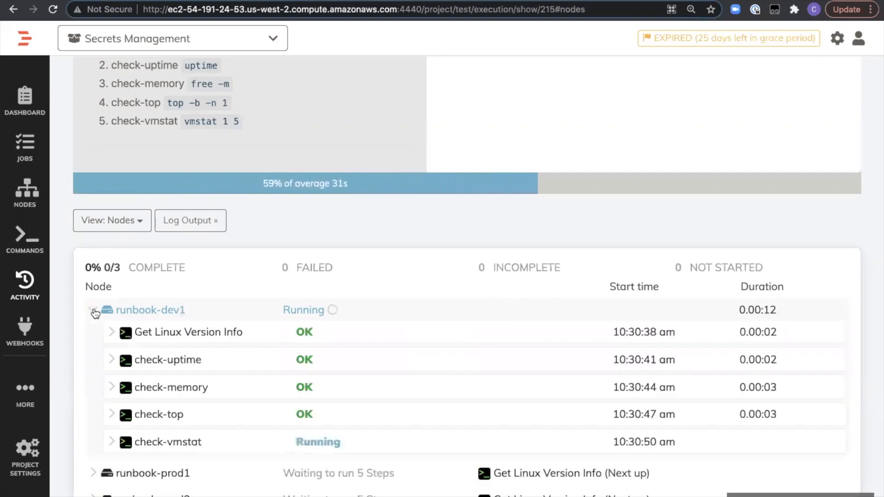
click(111, 332)
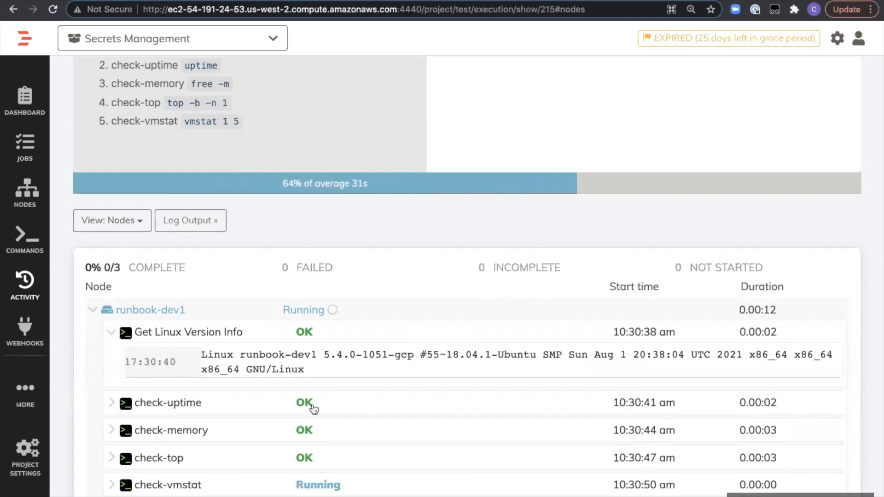
scroll(341, 356, down, 3)
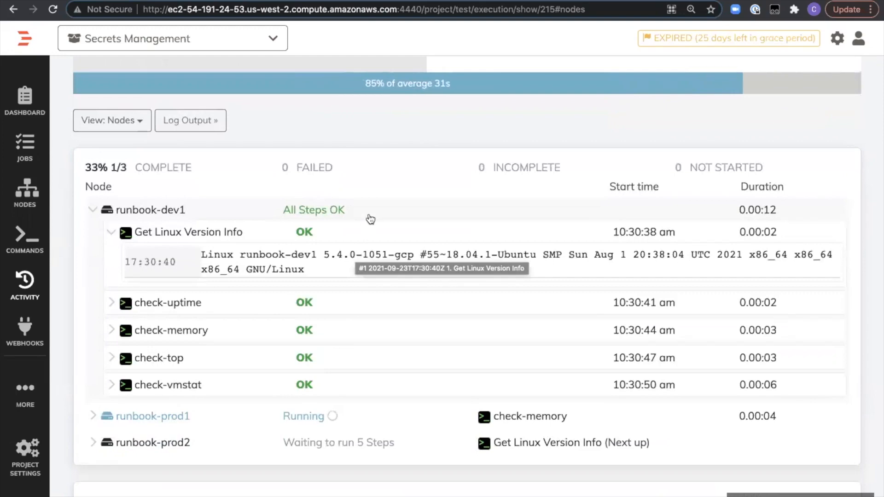
click(112, 302)
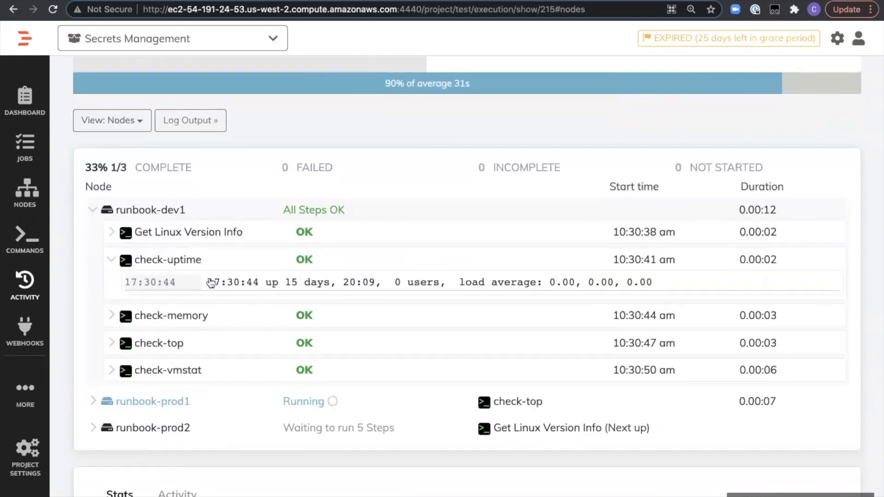
click(113, 259)
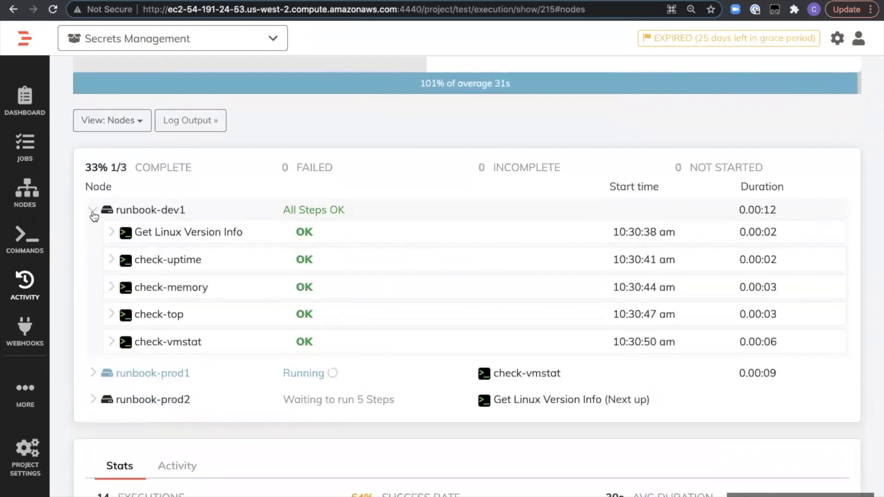
click(94, 215)
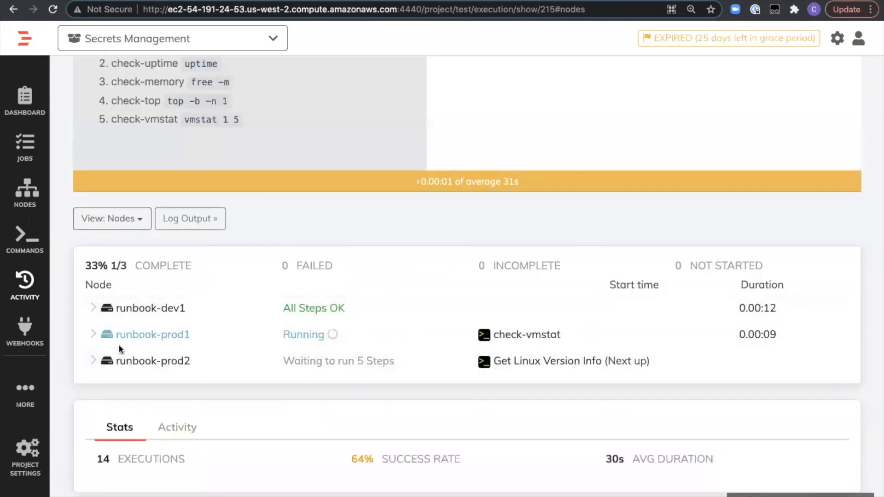
scroll(169, 258, up, 4)
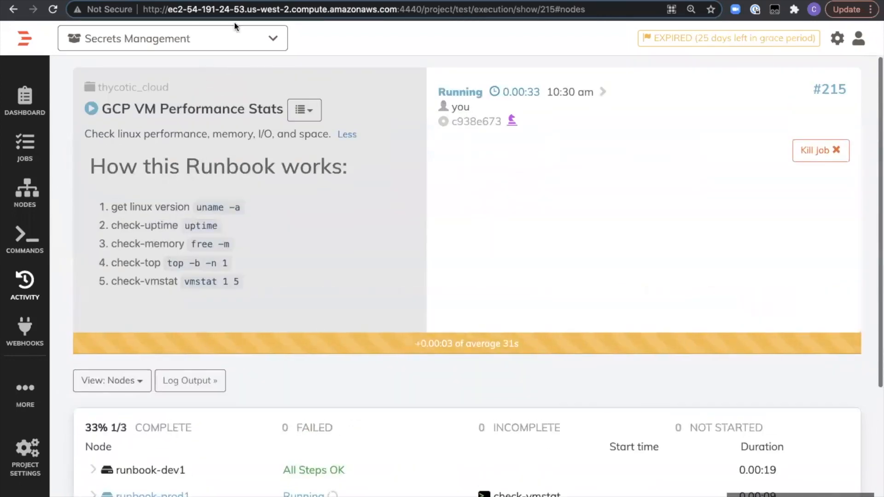
- Switch to Thycotic Secret Server and view the audit log of the aws-webserver secret
click(201, 1)
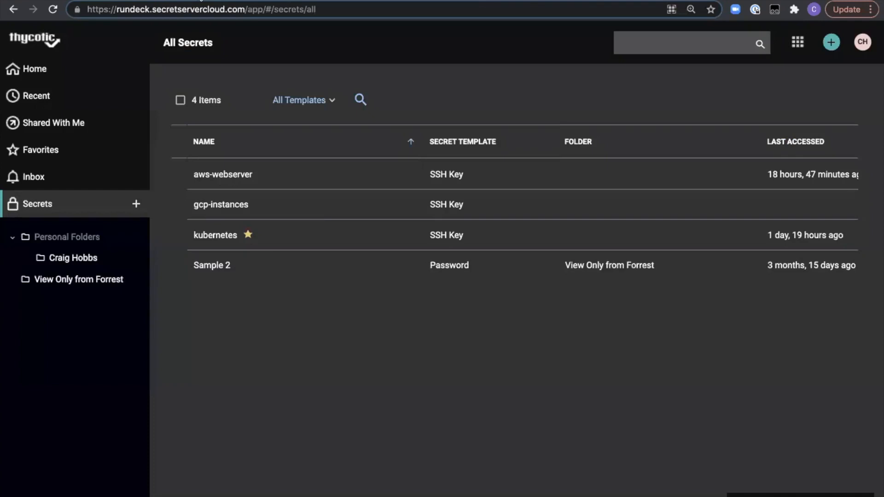
click(223, 175)
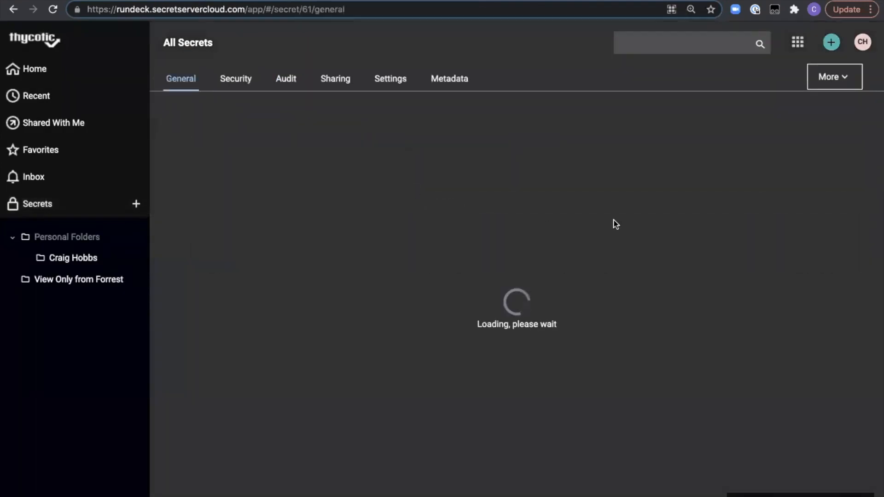
click(286, 87)
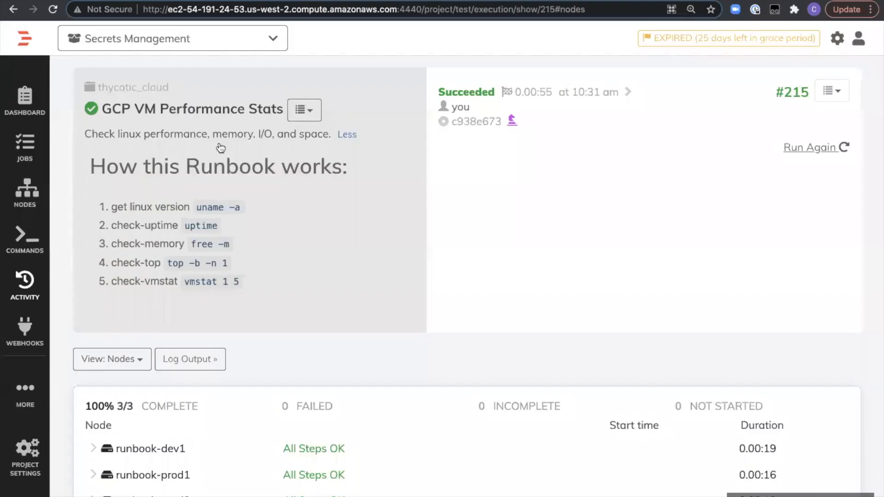
- Switch back to Rundeck and check the execution status of all three nodes
scroll(274, 274, down, 3)
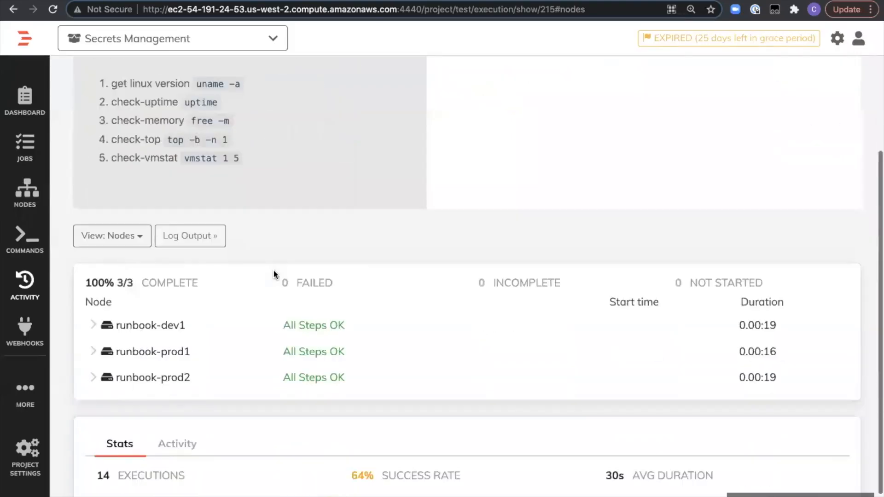
scroll(274, 275, up, 1)
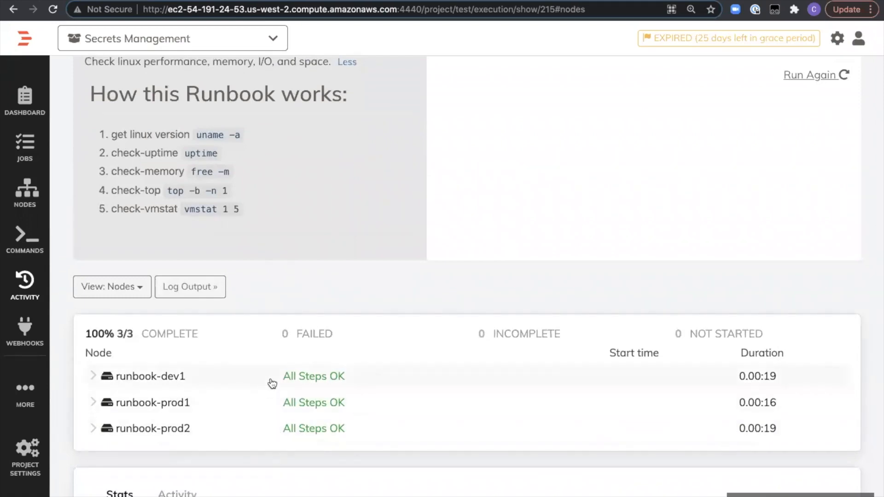
scroll(253, 211, up, 3)
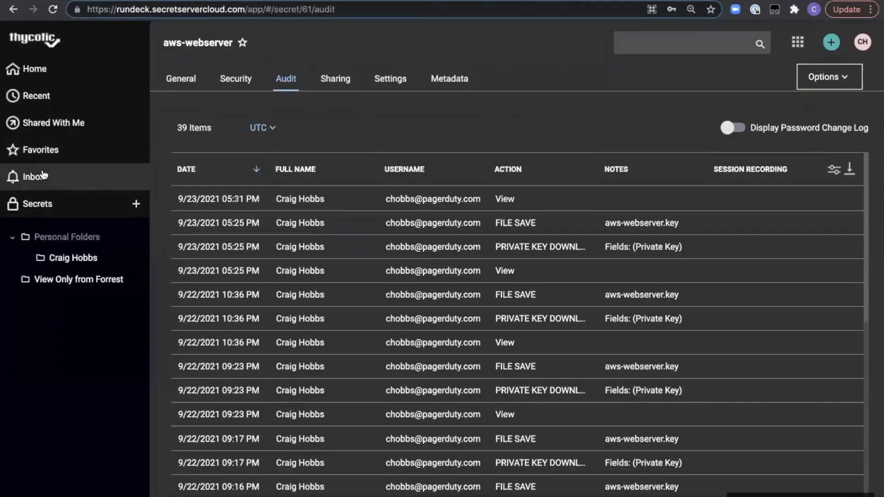
- In Thycotic Secret Server, deactivate the gcp-instances secret
click(37, 203)
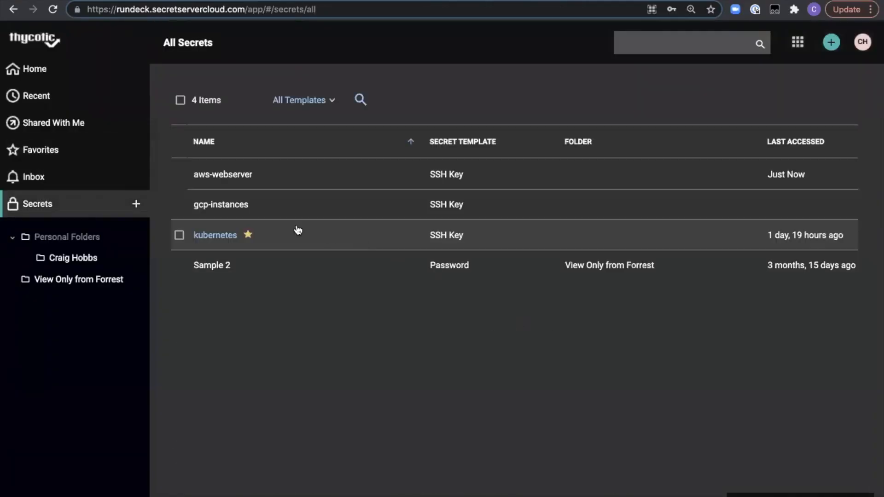
click(224, 208)
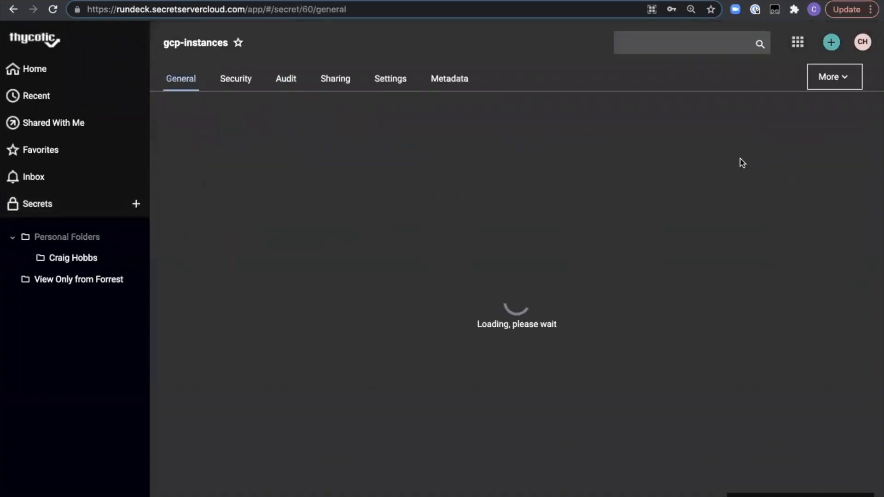
click(843, 80)
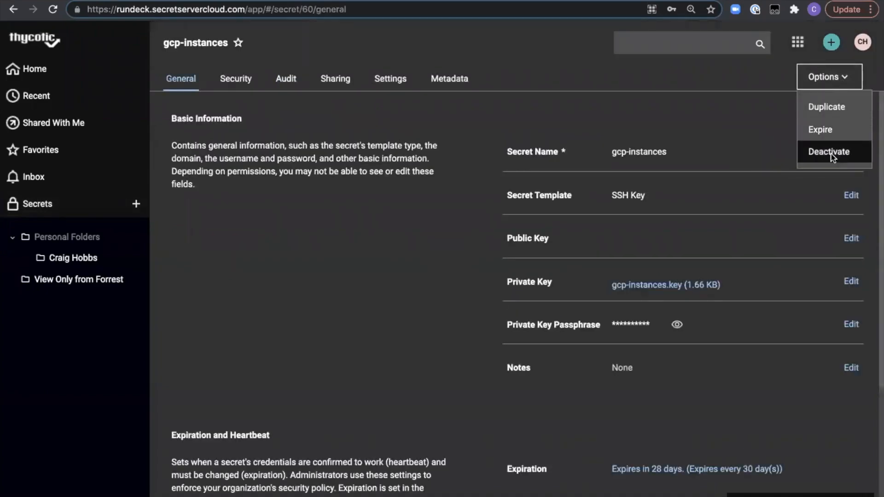
click(833, 153)
click(534, 315)
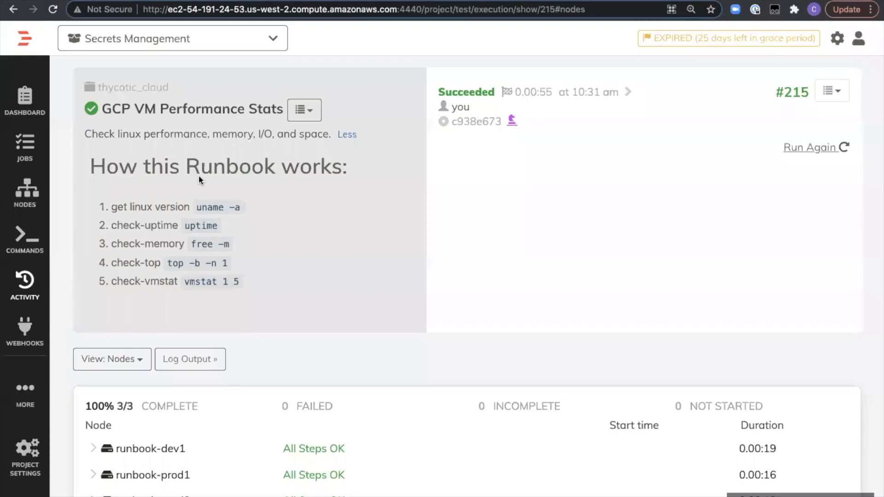
- Run the GCP VM Performance Stats job again on its existing target nodes, following the execution by nodes
scroll(336, 325, down, 2)
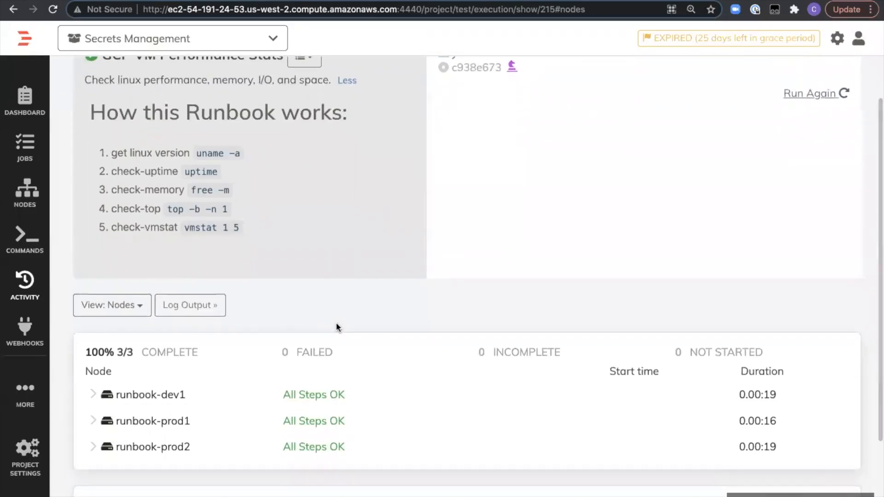
click(836, 96)
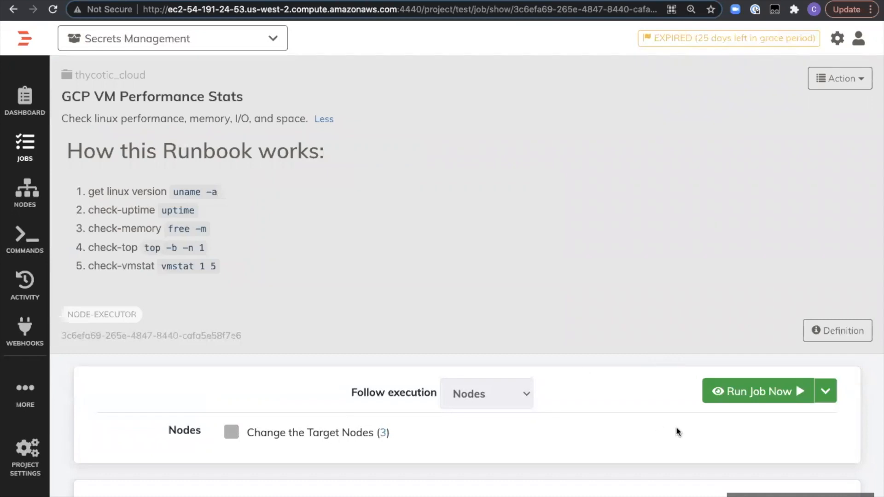
scroll(674, 430, down, 3)
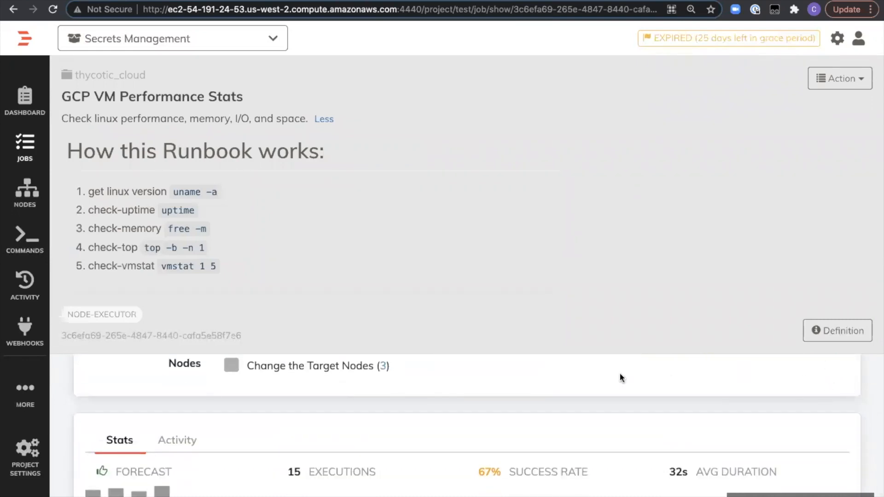
scroll(614, 373, up, 2)
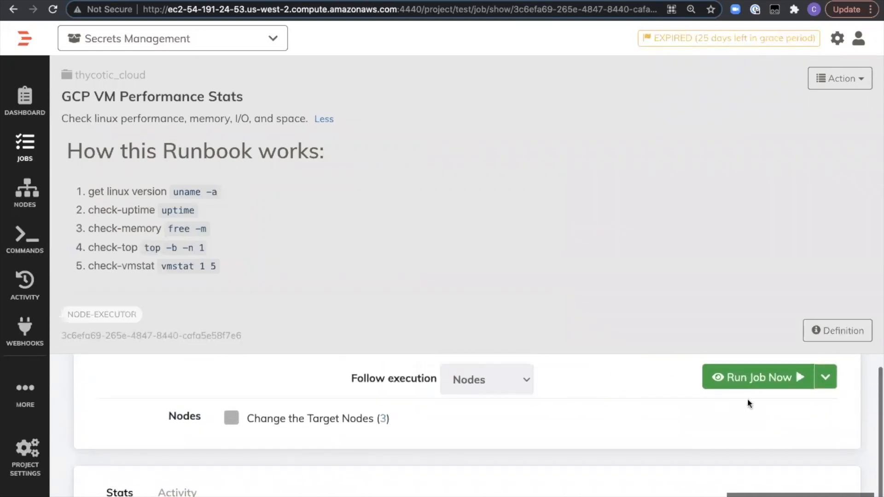
click(745, 377)
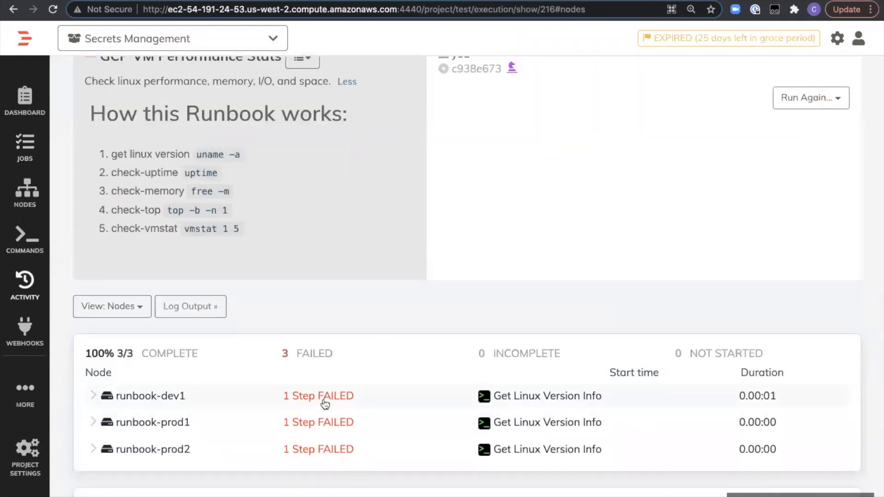
- Inspect the step statuses of the runbook-dev1 node in the new execution, and collapse the node
click(94, 398)
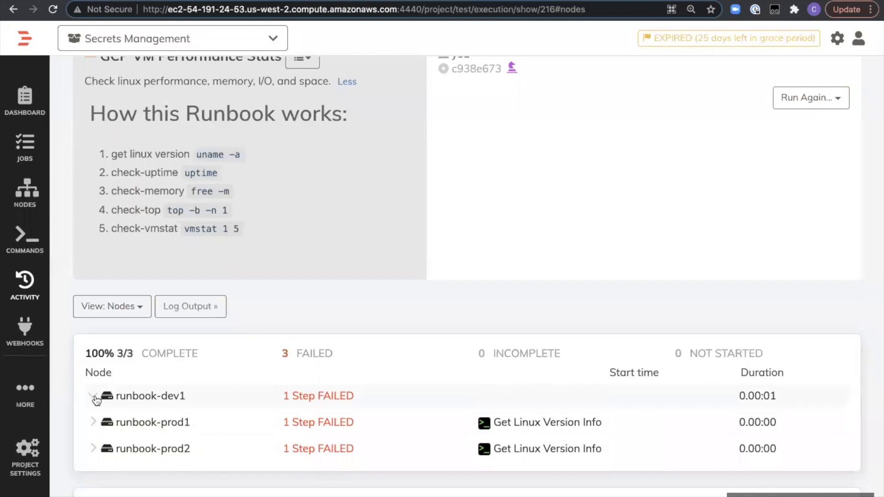
click(93, 397)
click(93, 396)
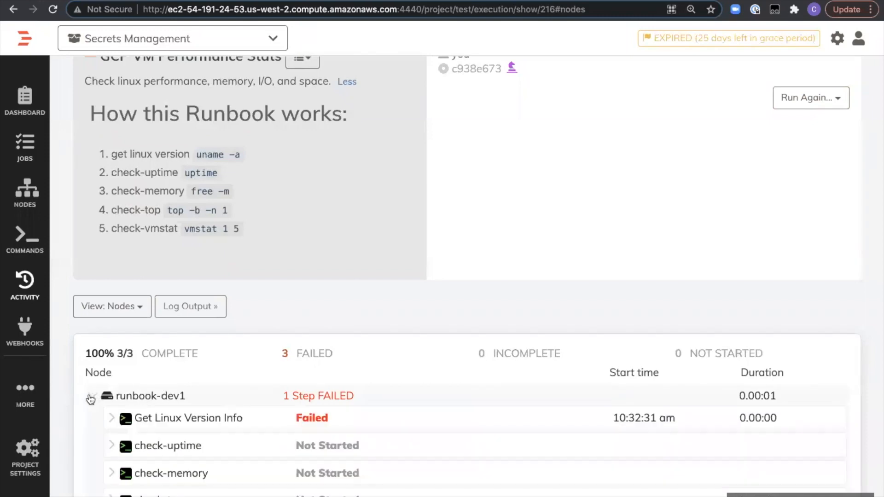
click(93, 396)
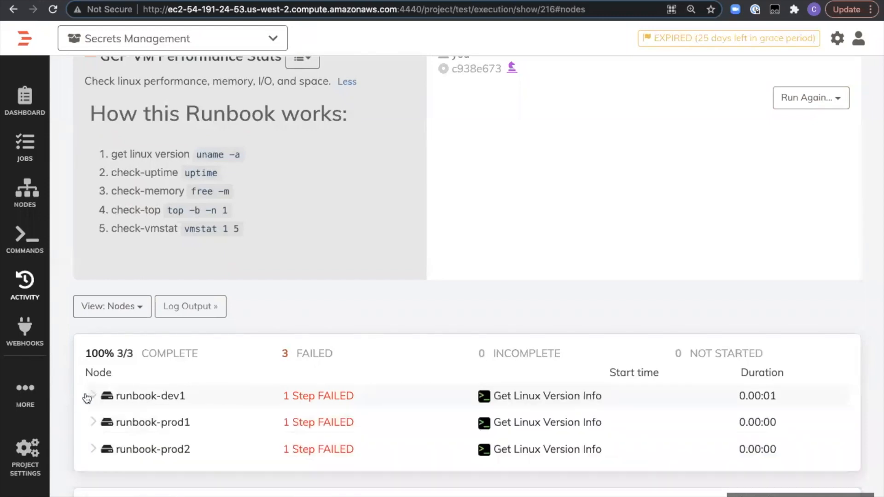
- Open the execution's log output and read the messages for all three nodes and the overall execution result
click(170, 309)
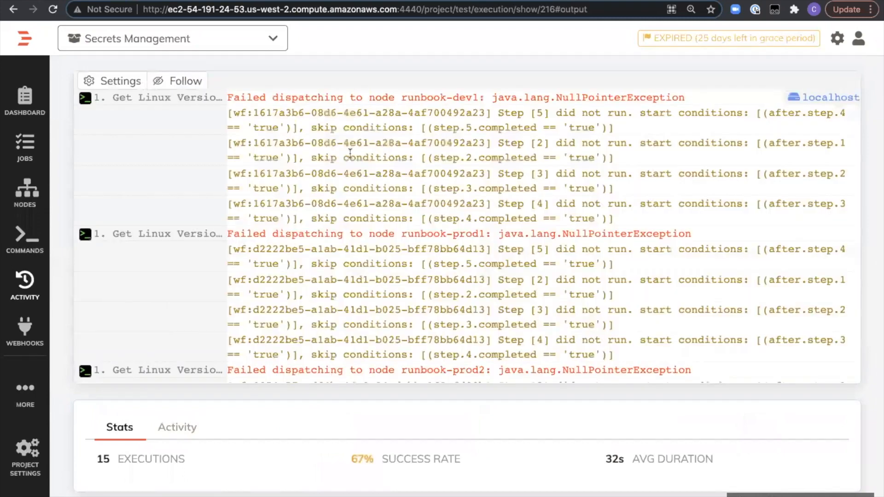
scroll(549, 170, up, 1)
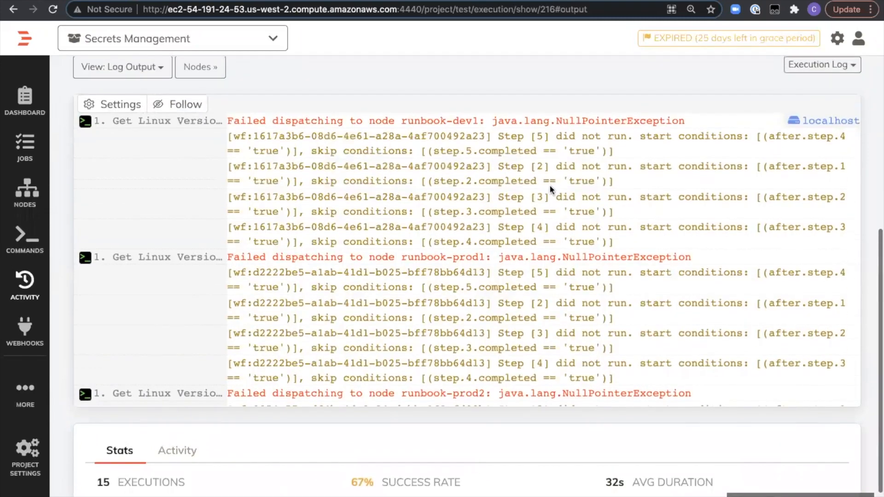
scroll(562, 237, down, 5)
scroll(561, 237, down, 1)
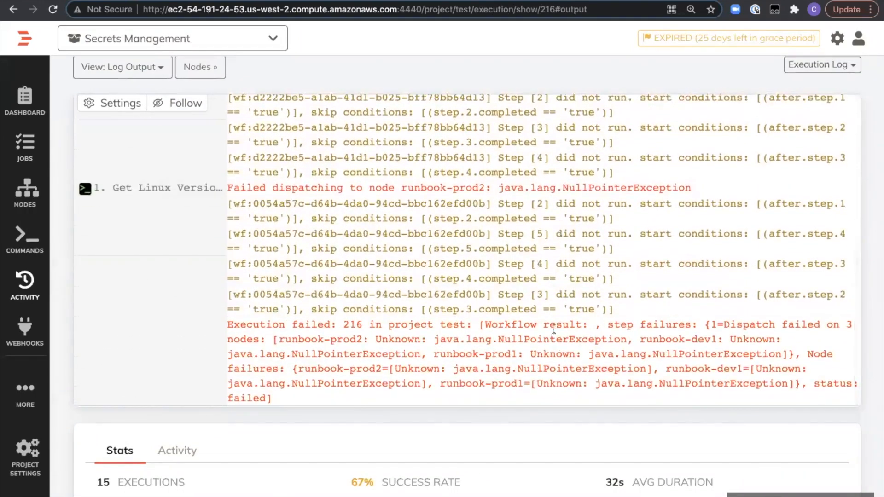
scroll(620, 322, up, 10)
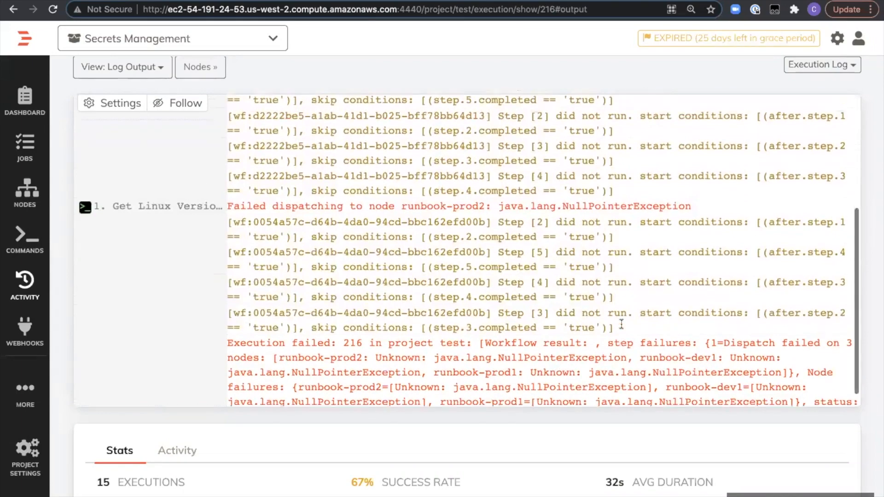
scroll(621, 322, up, 3)
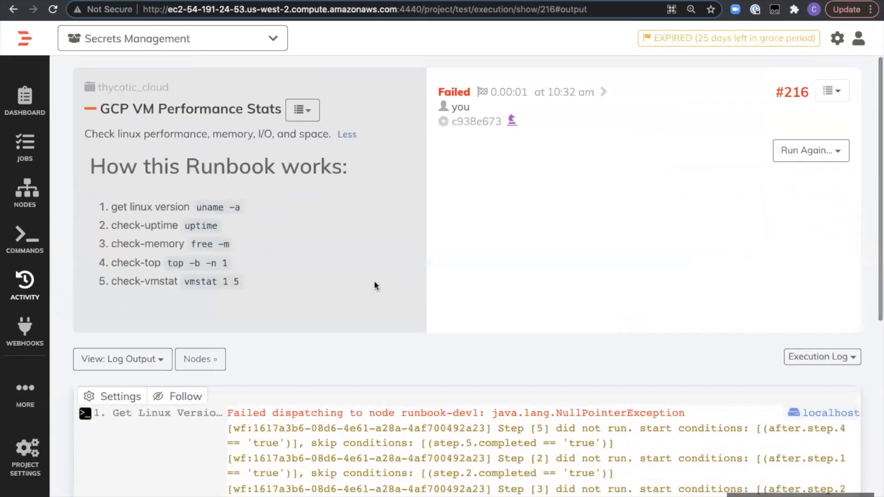
- Filter the project's jobs by the JOB-STEP tag and open the HTTP User Service job
click(21, 157)
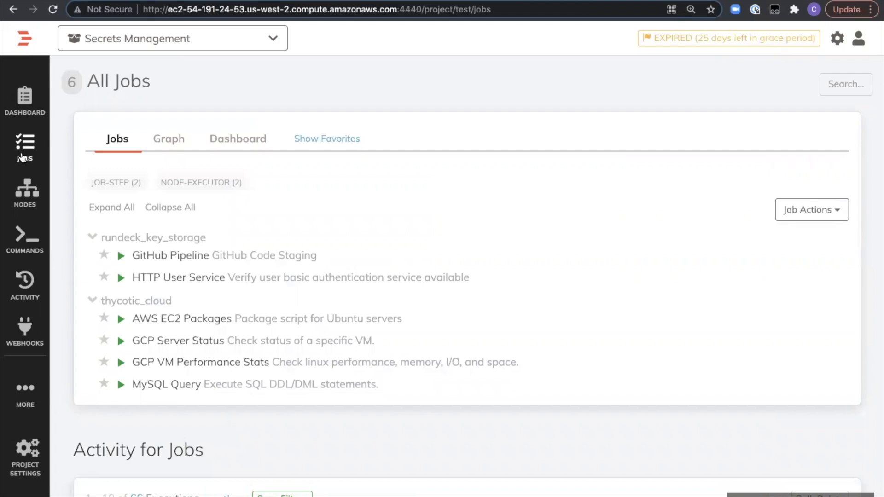
click(112, 184)
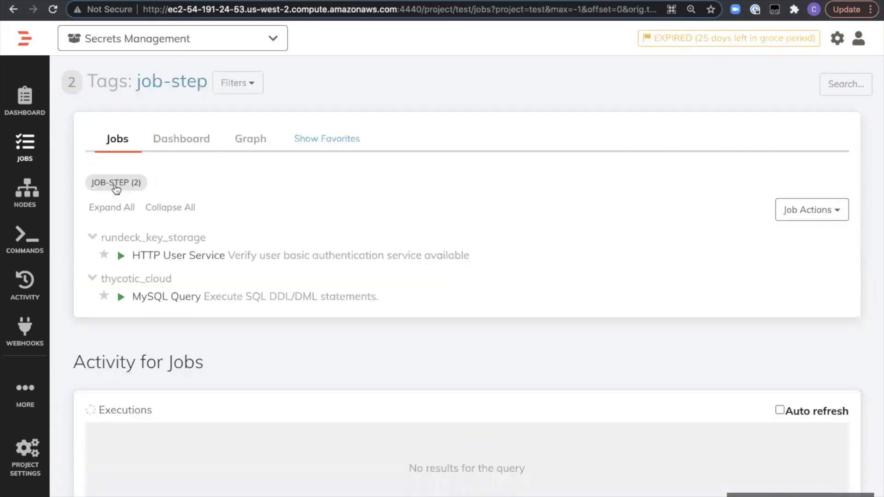
scroll(237, 292, down, 1)
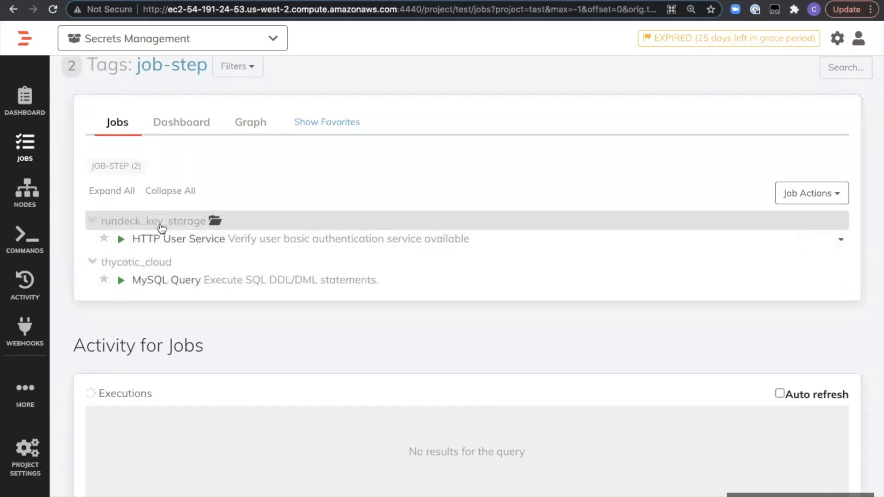
click(163, 240)
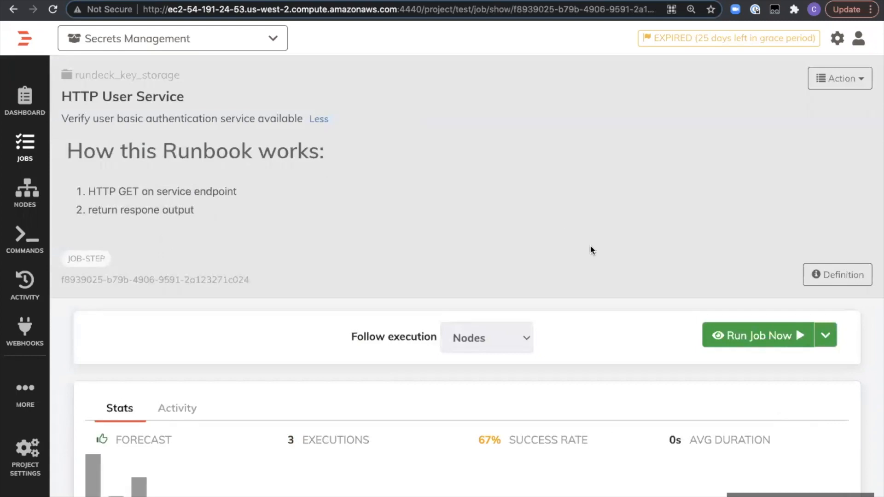
- Open the HTTP User Service job for editing and show the HTTP Request Node Step in its workflow
click(842, 79)
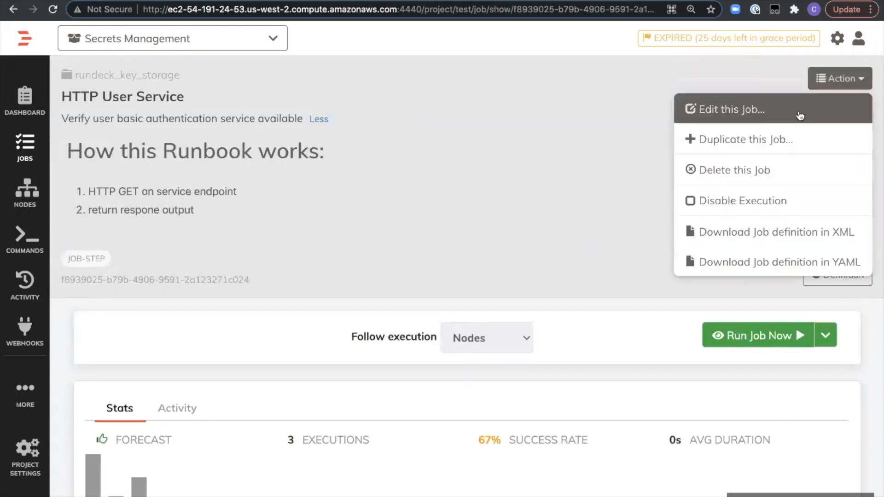
click(800, 116)
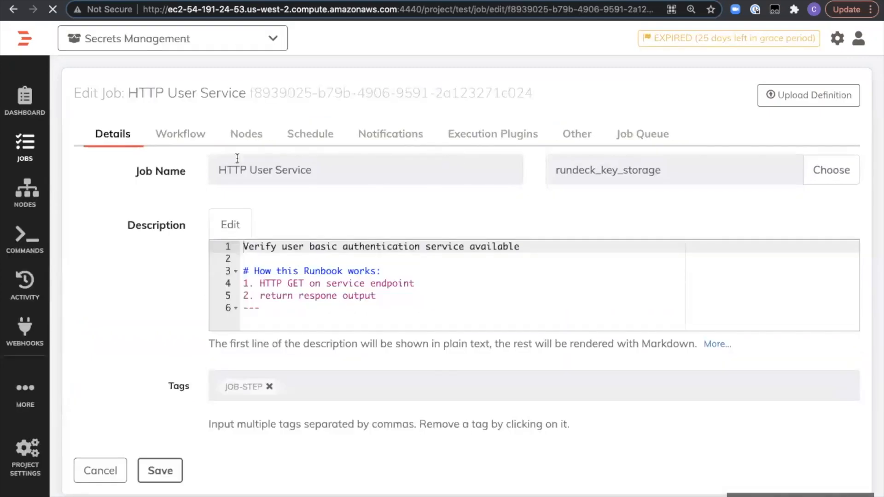
click(193, 135)
scroll(385, 281, down, 3)
scroll(385, 279, down, 2)
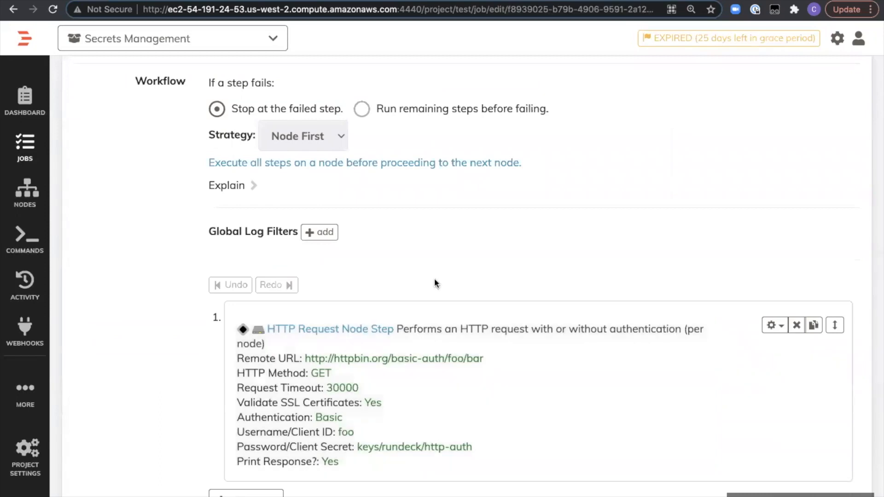
scroll(448, 281, down, 2)
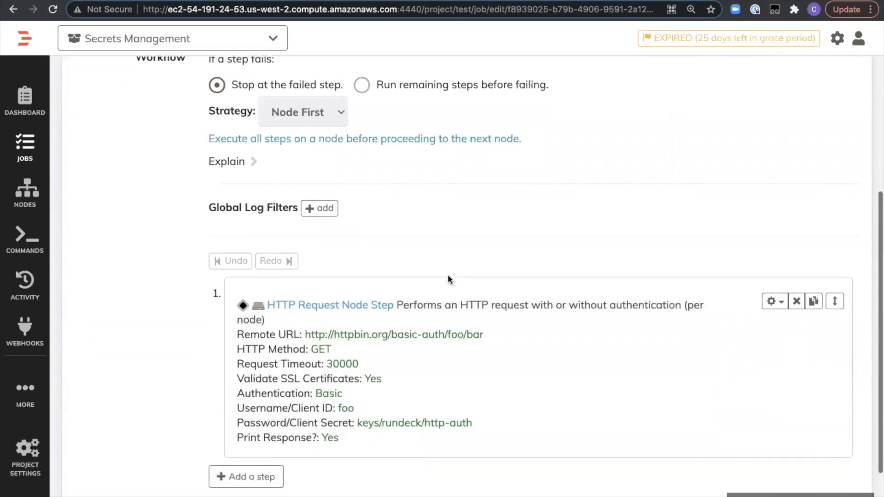
- Open the HTTP Request Node Step for editing and go through its request settings down to the authentication section
click(492, 341)
scroll(400, 301, down, 4)
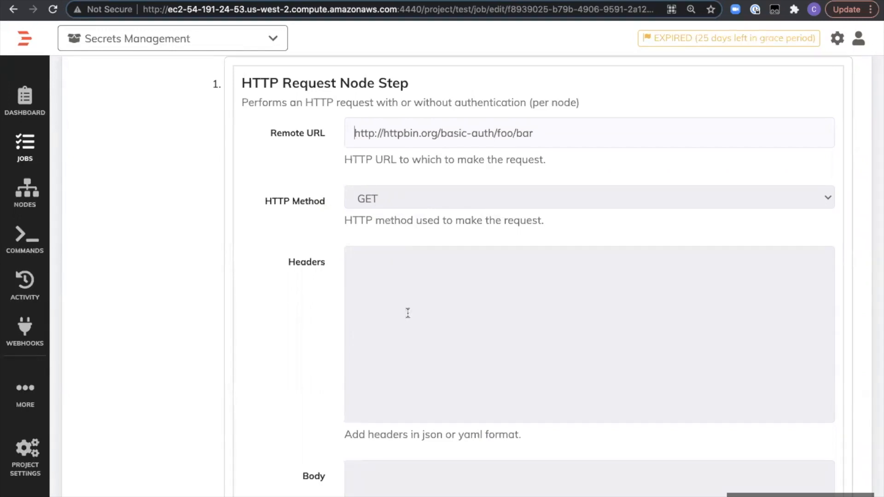
scroll(396, 361, down, 5)
scroll(397, 365, down, 12)
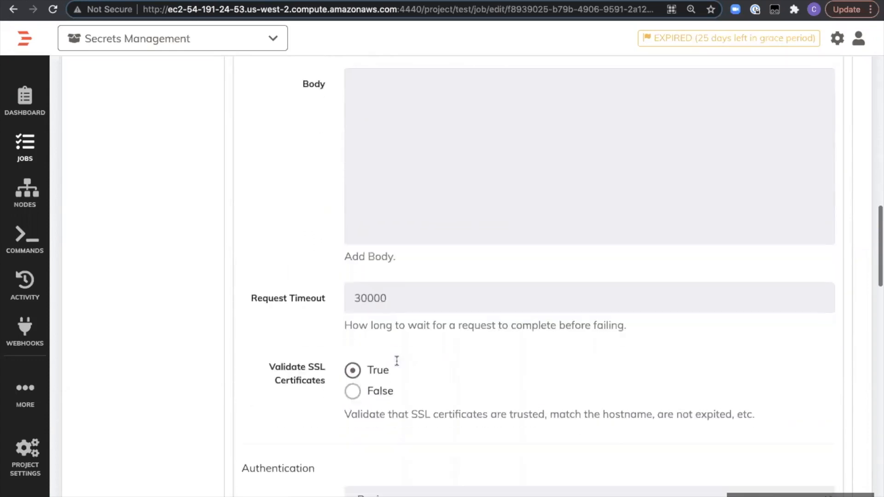
scroll(397, 366, down, 1)
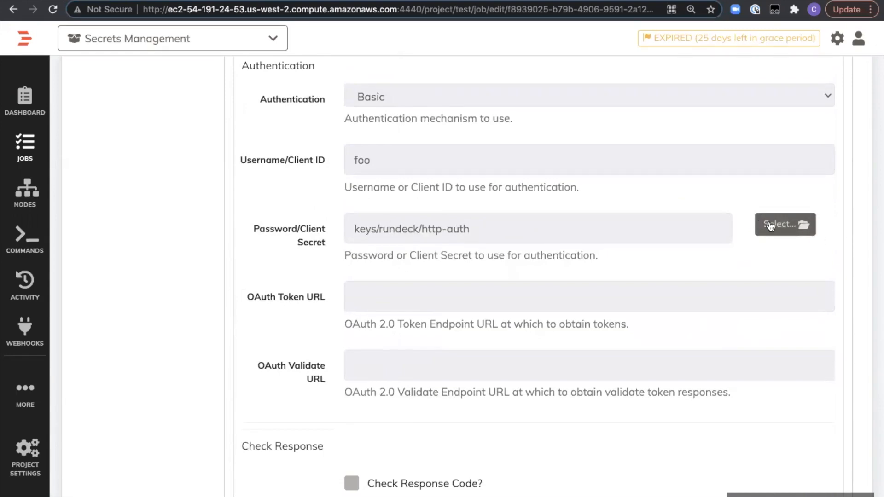
- Browse the stored keys for Password/Client Secret, view the github and http-auth key details, and cancel the selection
click(768, 224)
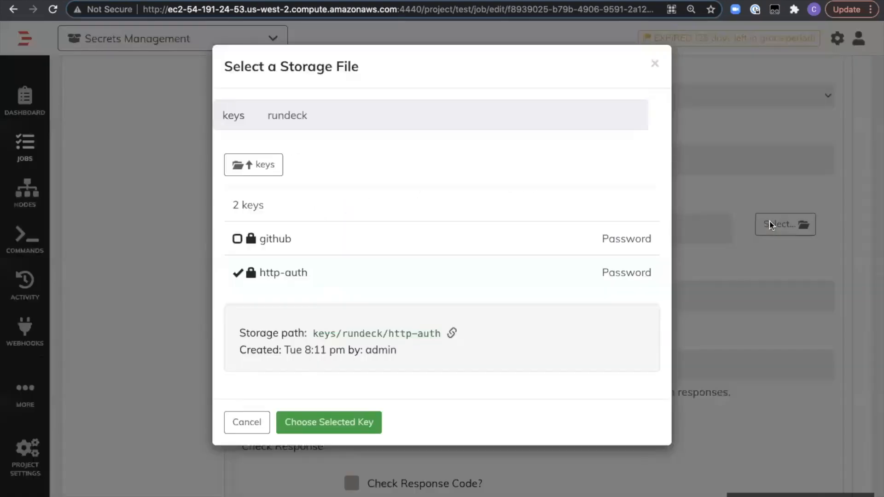
click(237, 239)
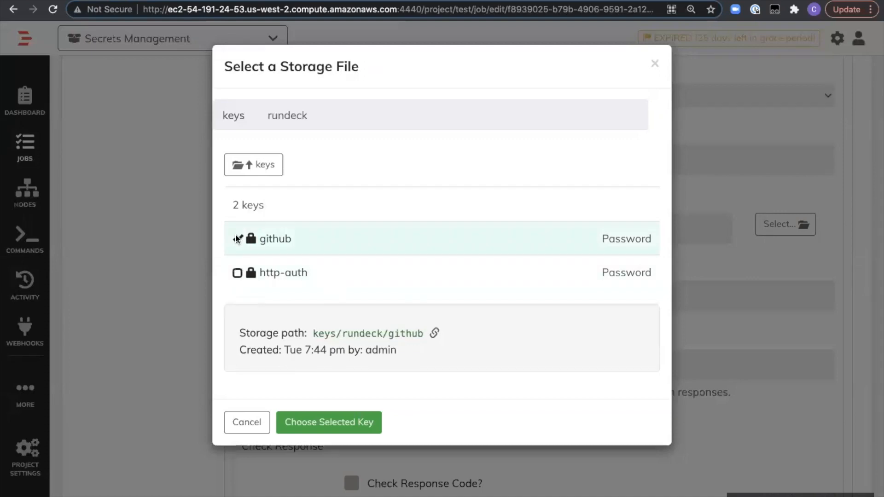
click(237, 273)
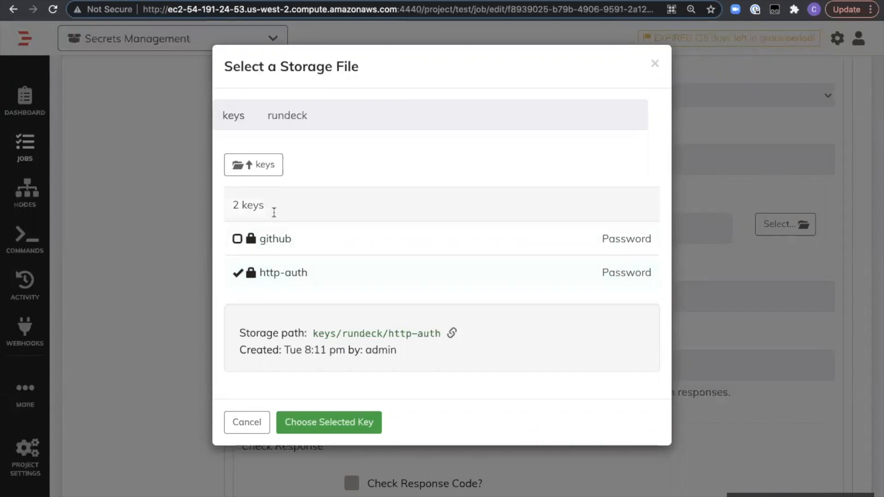
click(262, 420)
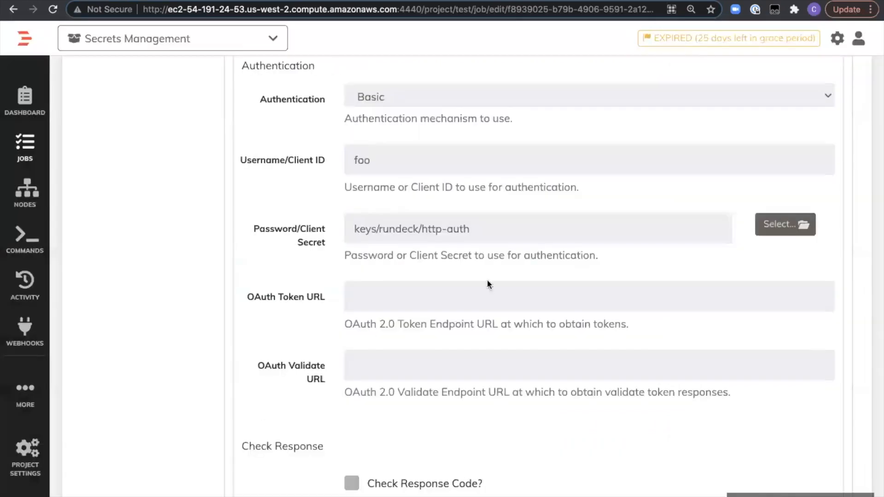
- Highlight the keys/rundeck/http-auth path in the Password/Client Secret setting to point out the key reference, and clear the highlight
triple_click(434, 229)
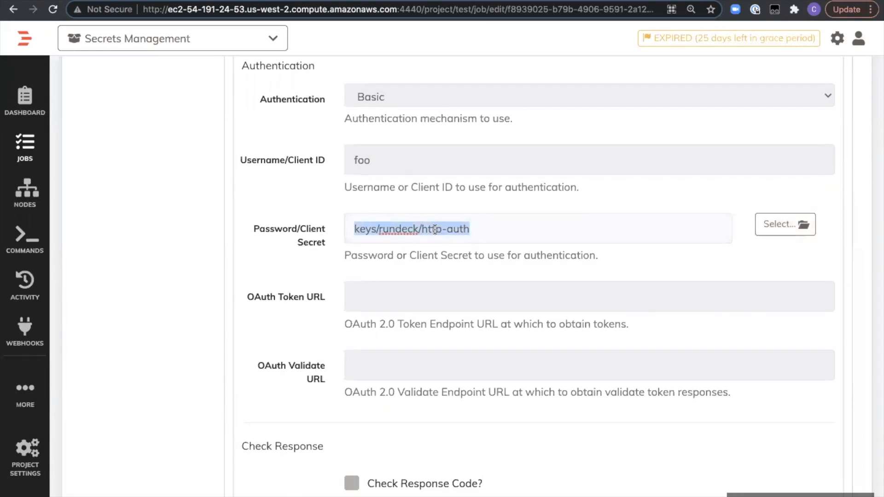
click(506, 222)
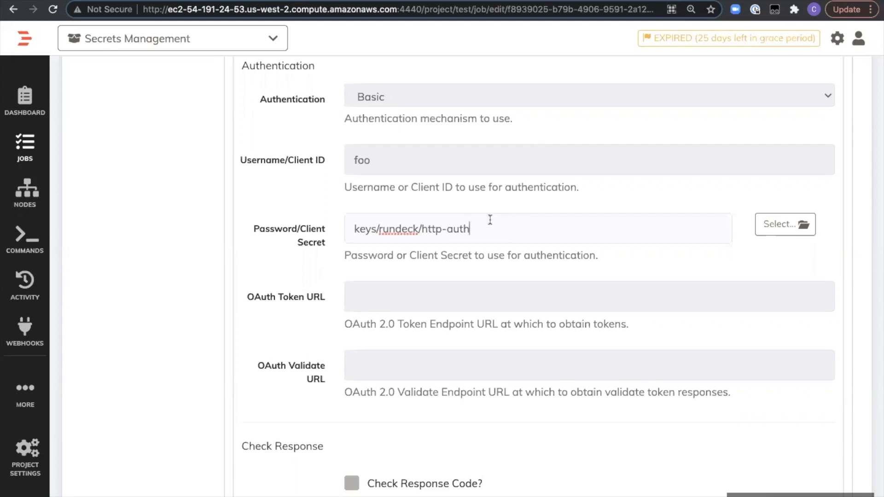
double_click(461, 227)
double_click(427, 229)
drag(481, 229, 346, 225)
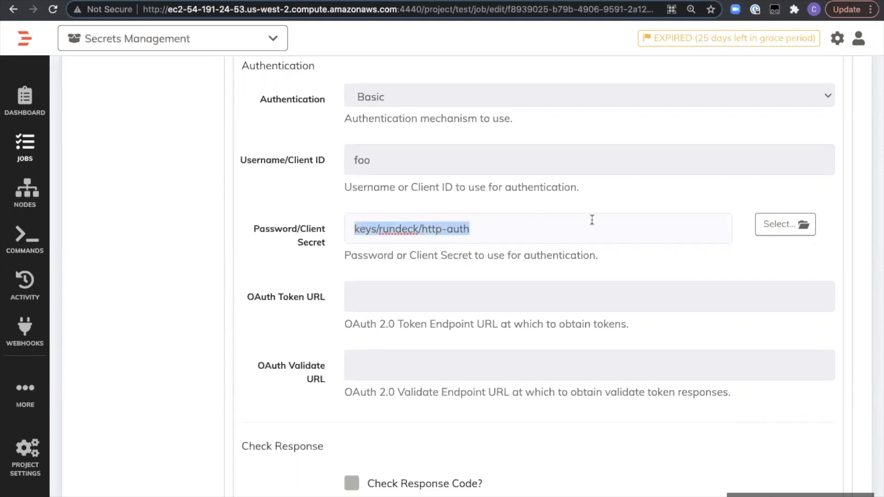
click(571, 220)
- Look over the response and print options of the HTTP request step, and view the job's node execution settings
scroll(569, 224, down, 15)
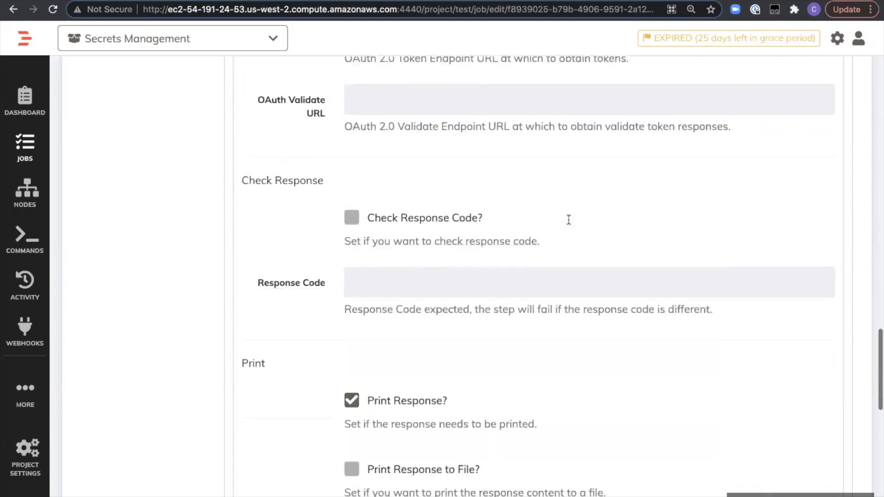
scroll(352, 301, up, 20)
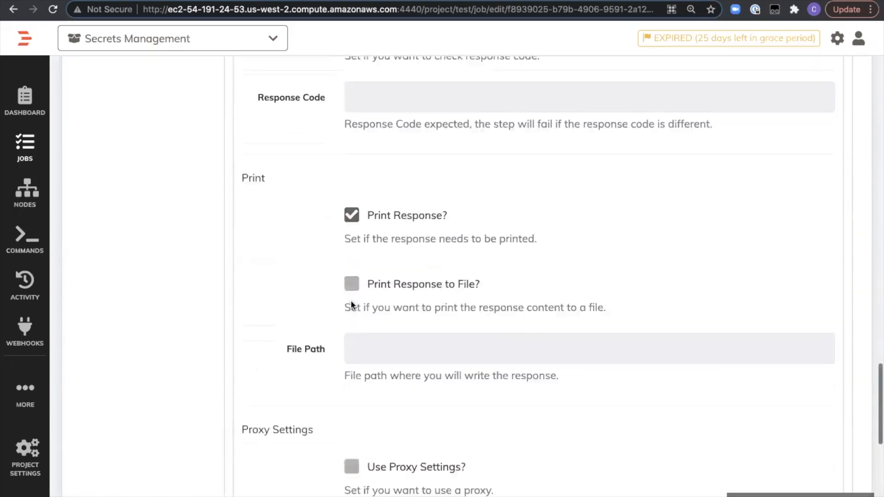
scroll(352, 302, up, 5)
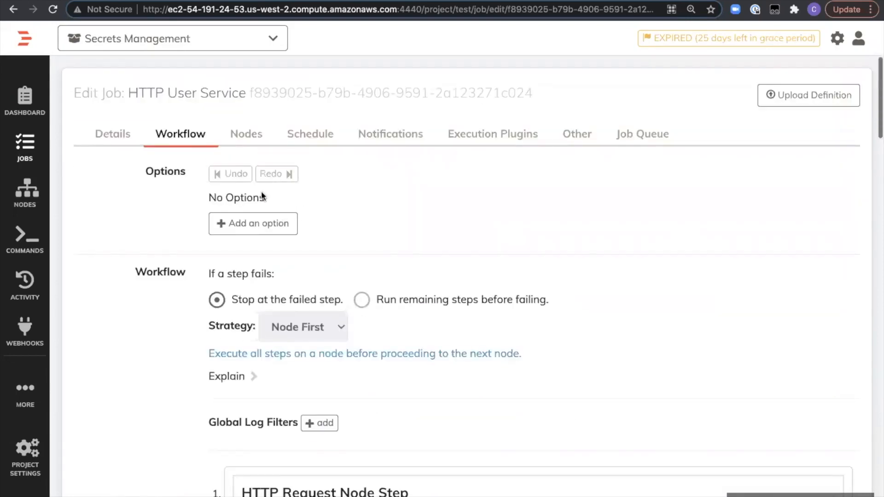
click(248, 141)
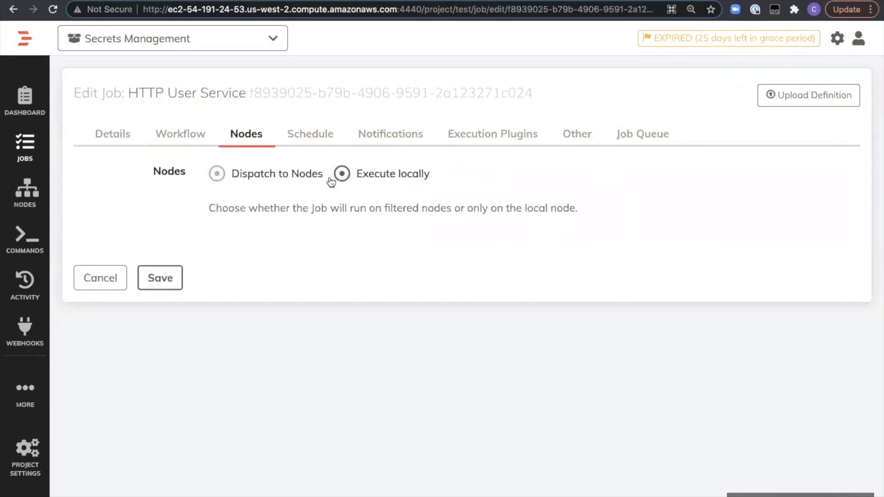
- Cancel editing the HTTP User Service job, run it, and view the log output of the execution
click(107, 282)
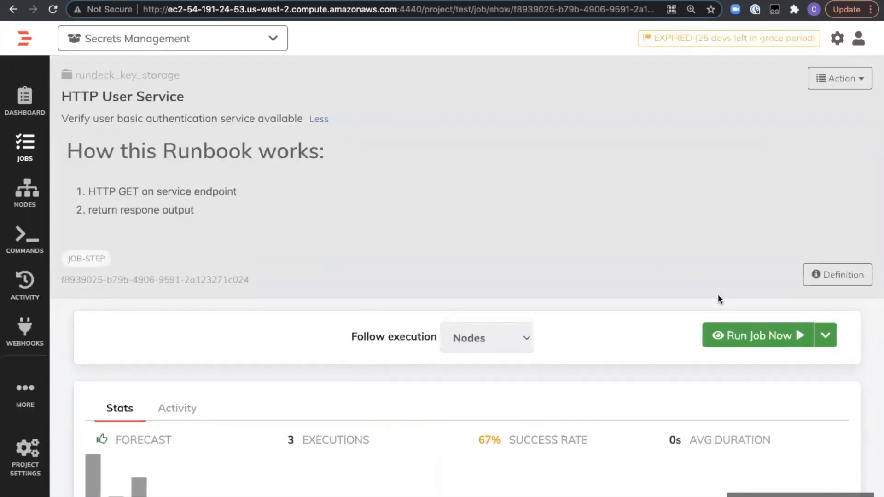
click(742, 341)
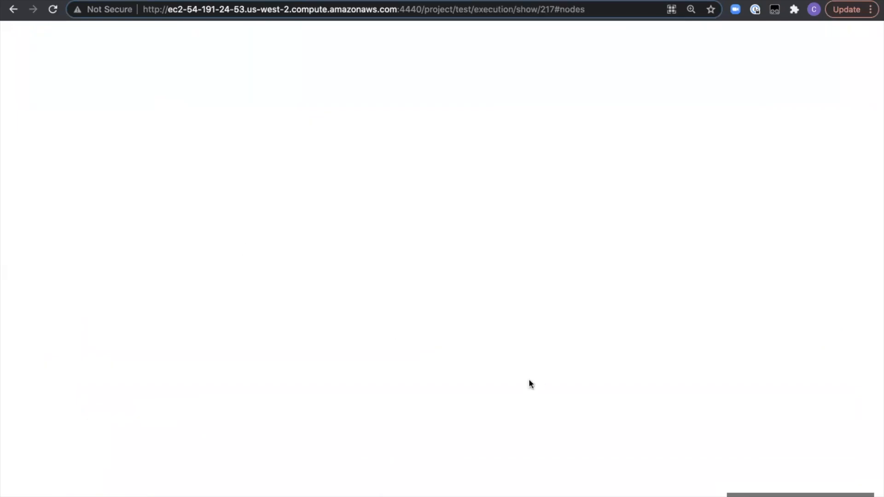
scroll(511, 362, down, 1)
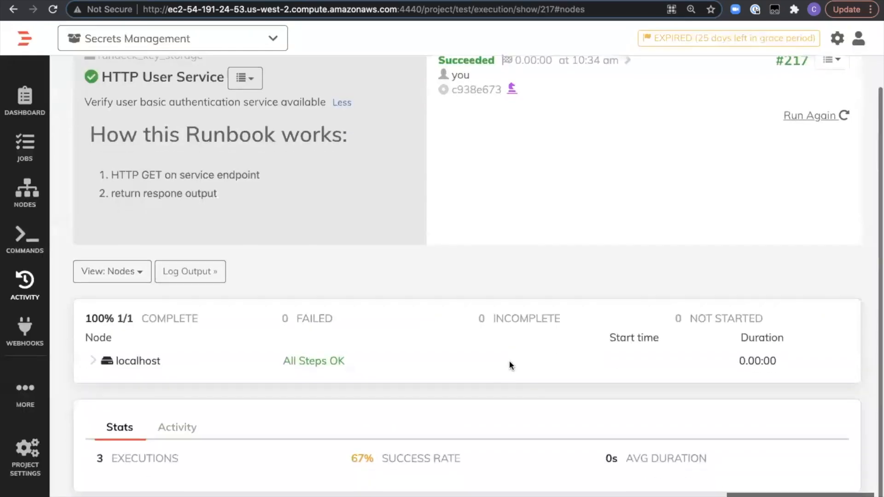
click(197, 273)
scroll(239, 141, up, 6)
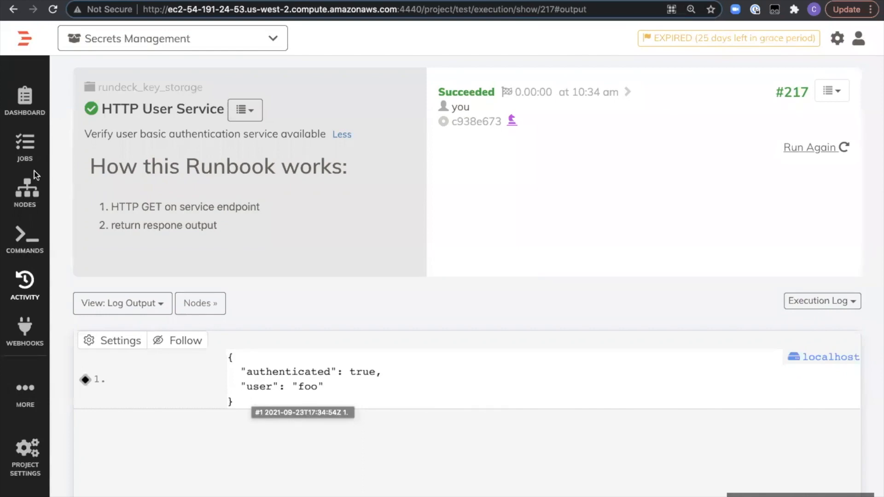
- Filter the project's jobs by the JOB-STEP tag and open the MySQL Query job
click(31, 148)
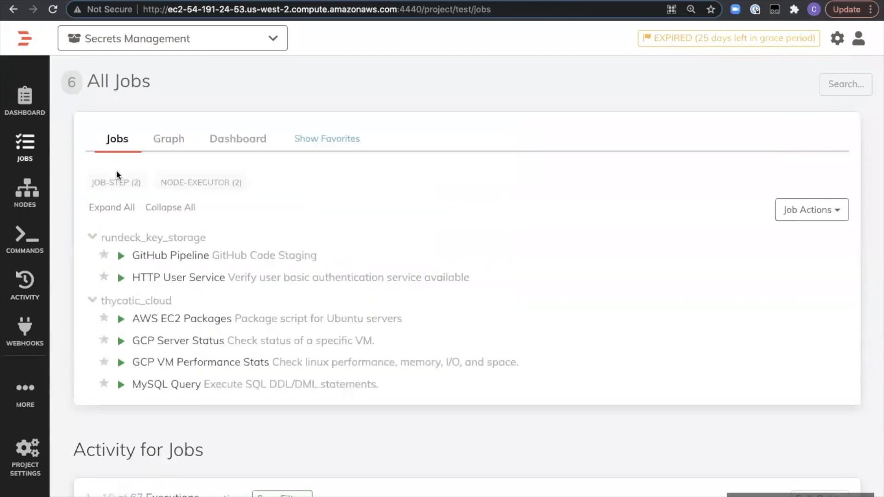
click(115, 182)
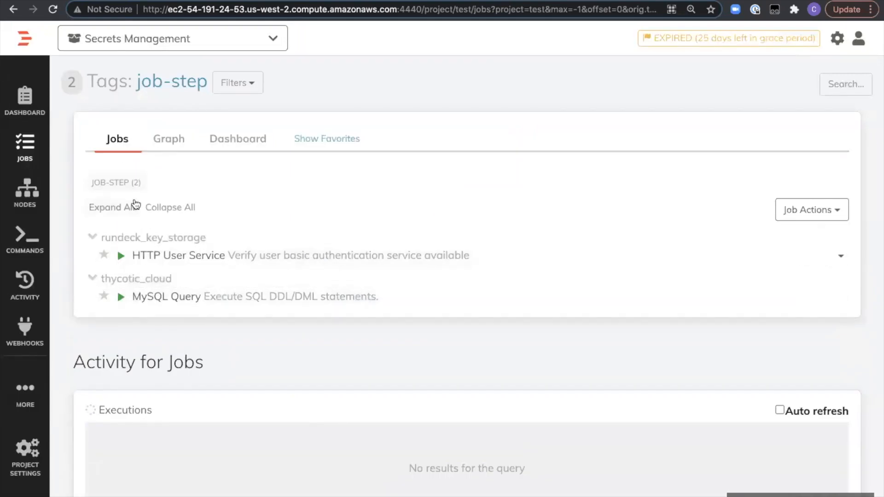
click(128, 207)
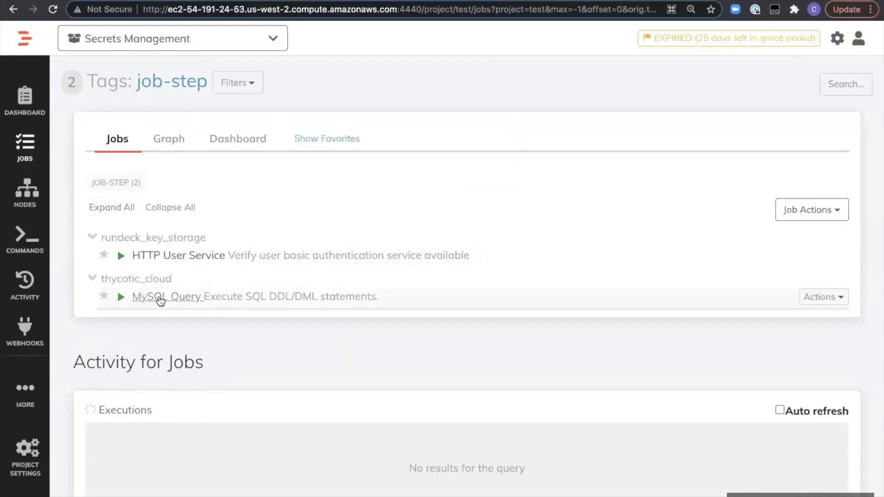
click(159, 299)
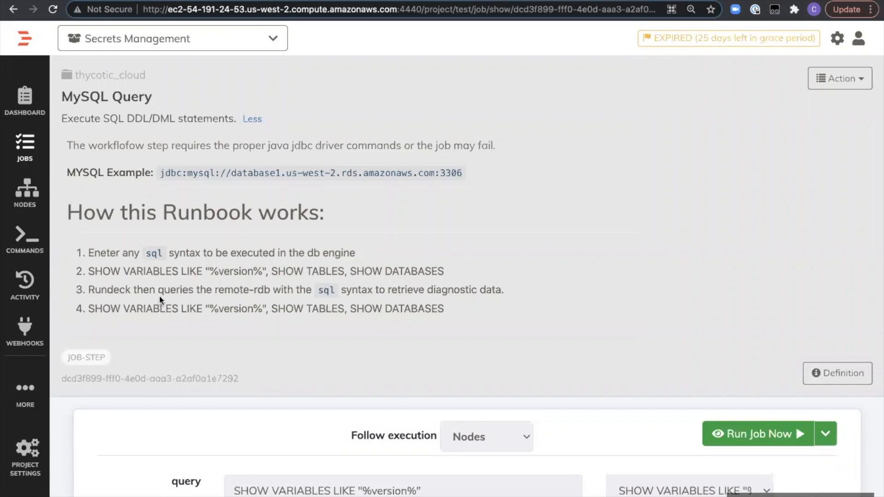
- Run the MySQL Query job with the preset SHOW VARIABLES LIKE "%version%" query and check the execution's log output and node results
scroll(402, 408, down, 2)
scroll(402, 408, up, 2)
click(746, 437)
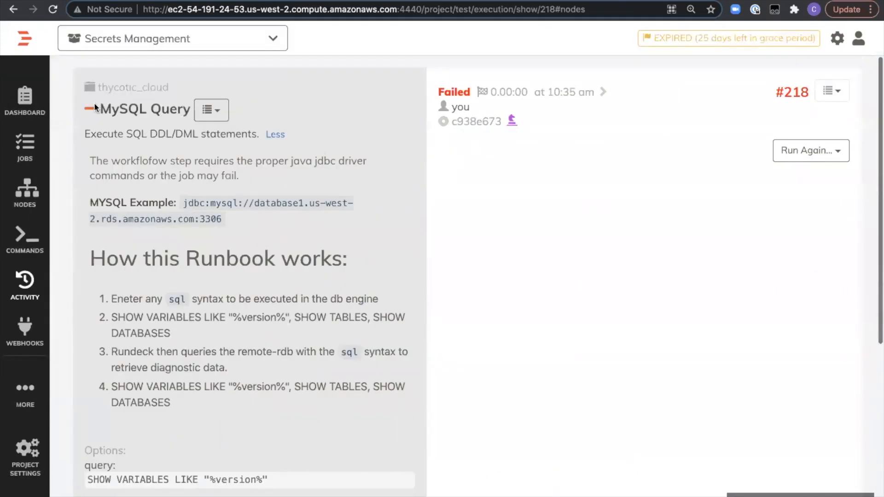
scroll(279, 271, down, 3)
scroll(277, 267, down, 2)
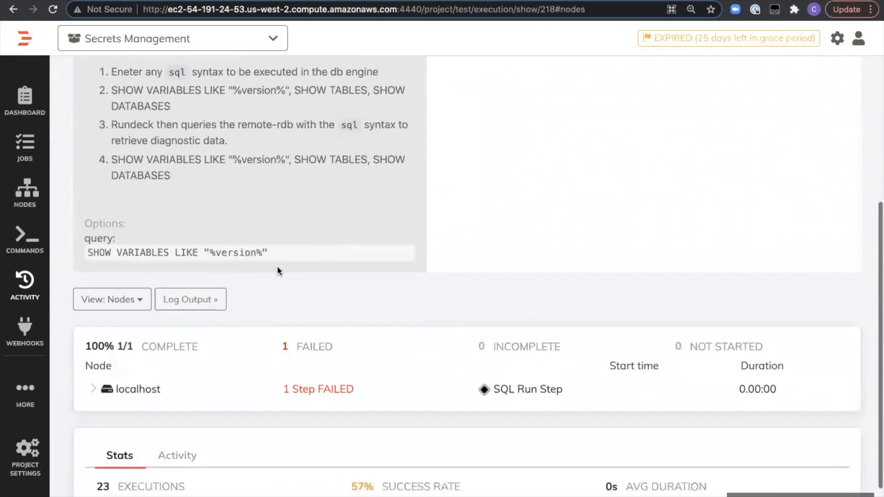
click(197, 302)
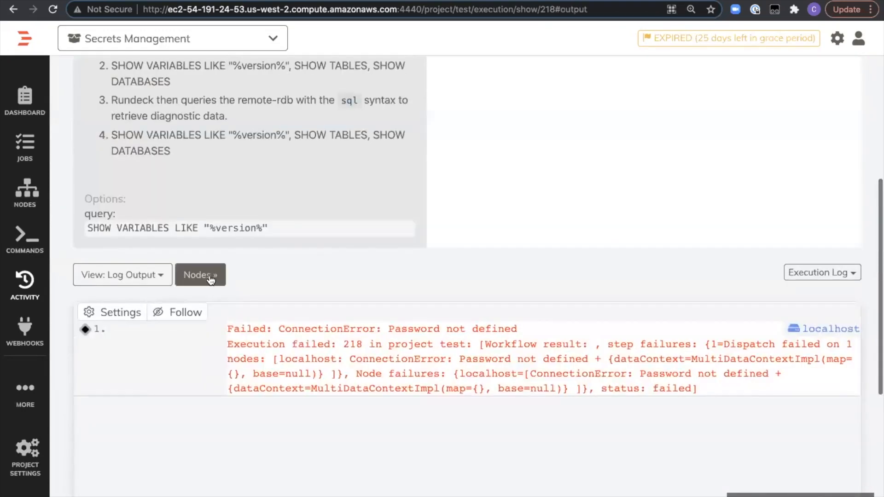
click(199, 275)
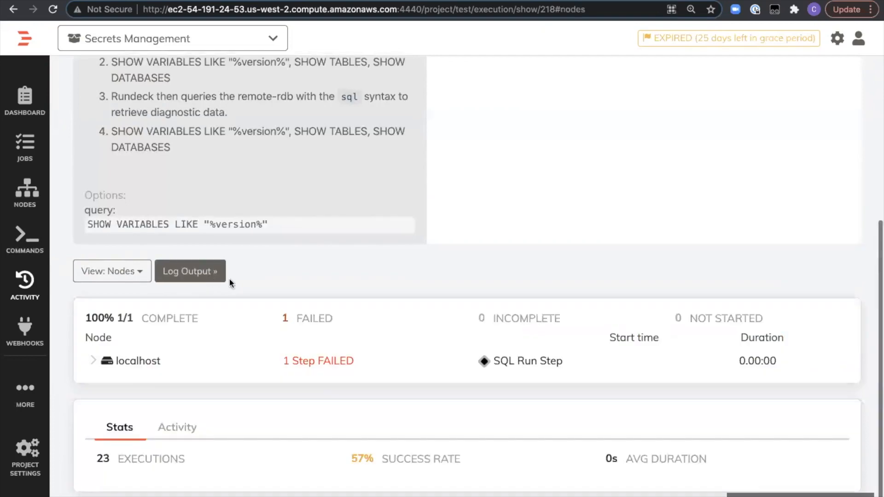
scroll(252, 230, up, 5)
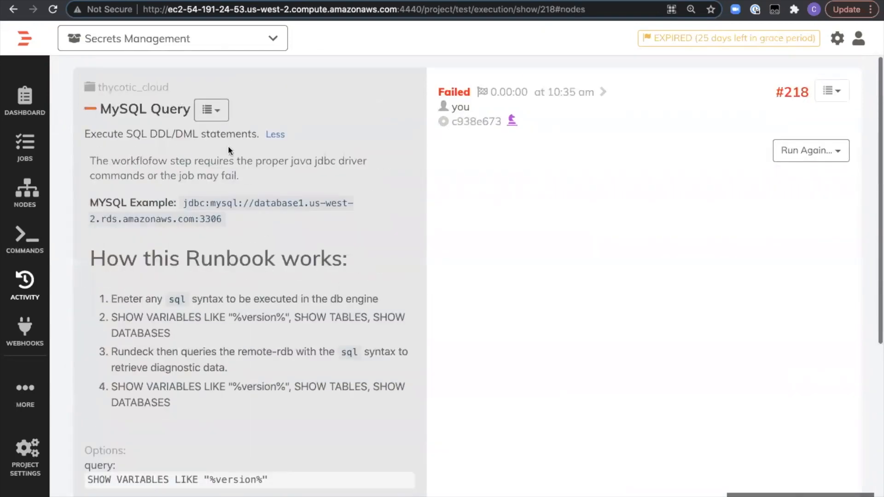
- Open the MySQL Query job's SQL Run Step for editing and review its settings, including Password from key storage
click(212, 110)
click(230, 139)
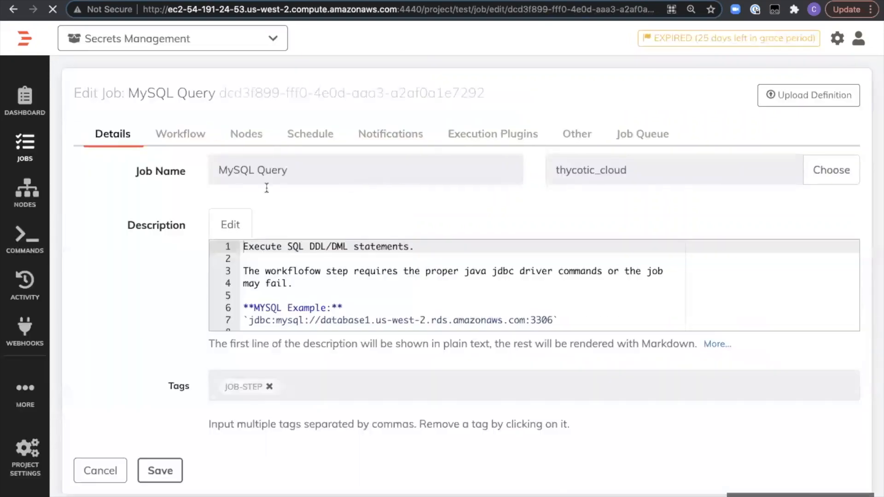
click(181, 133)
scroll(445, 358, down, 3)
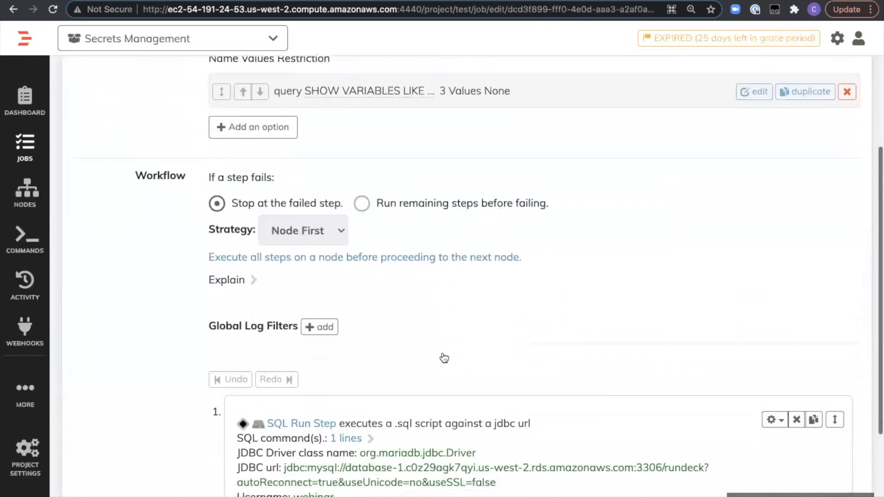
scroll(444, 359, down, 2)
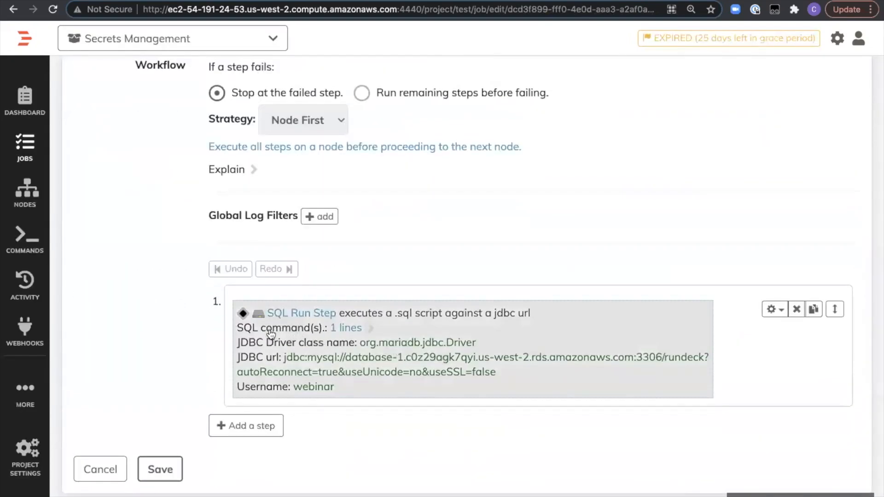
click(500, 339)
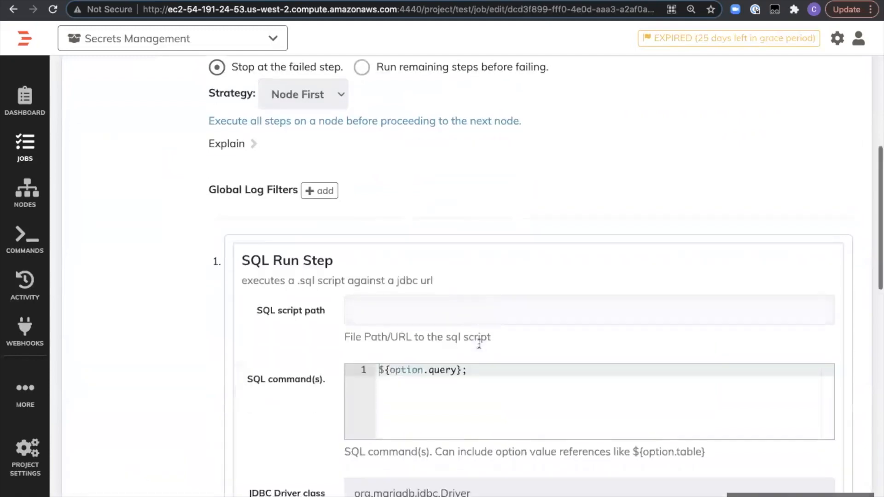
scroll(479, 343, down, 5)
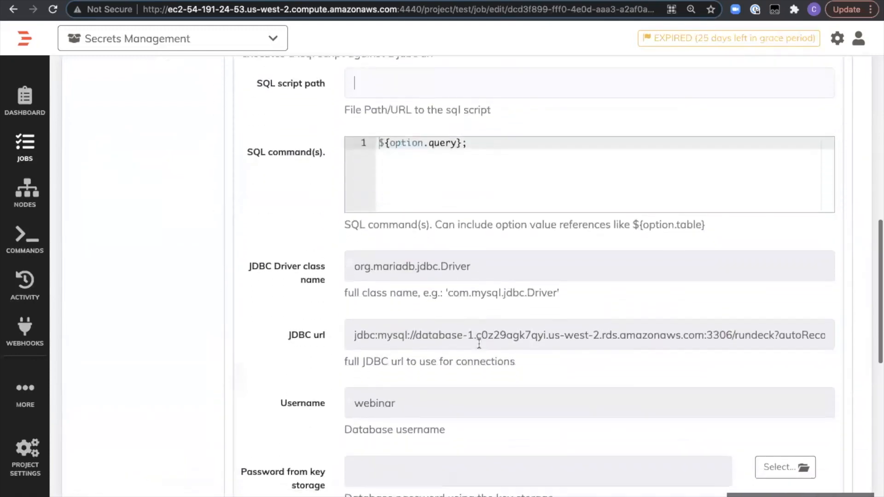
scroll(479, 344, down, 5)
scroll(486, 254, down, 3)
scroll(485, 256, up, 2)
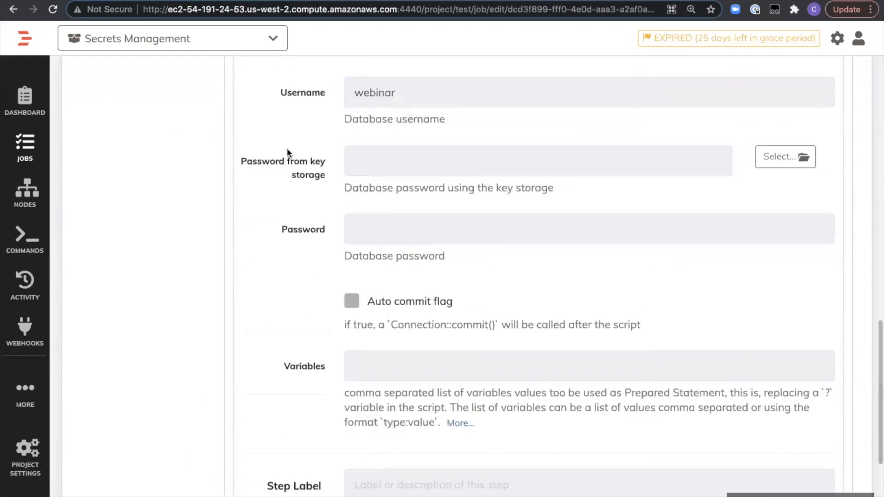
- Browse the thycotic folder for the database password's stored key, and cancel the selection
click(774, 161)
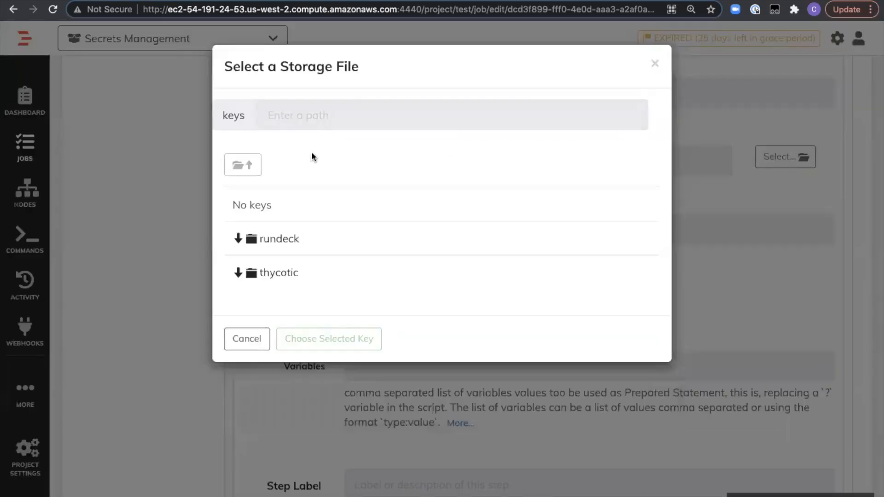
click(269, 269)
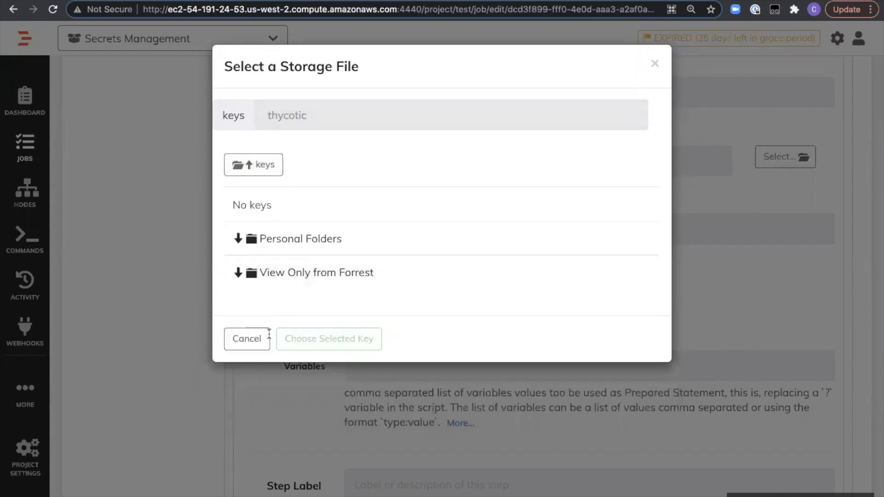
click(255, 170)
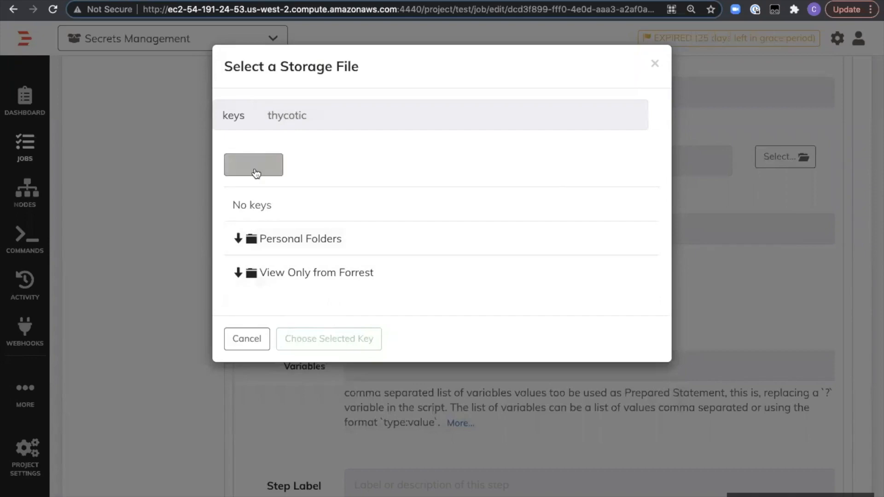
click(245, 343)
- Open the system Key Storage and go into the thycotic folder
scroll(526, 236, up, 10)
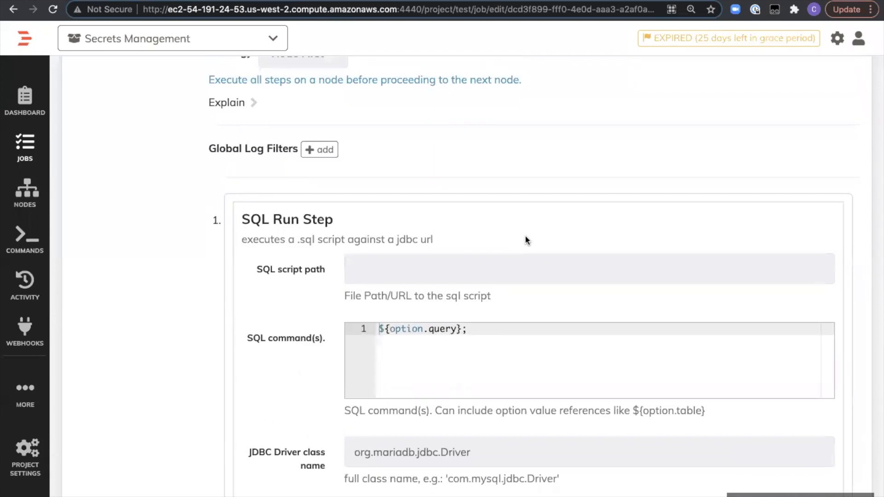
scroll(525, 237, up, 7)
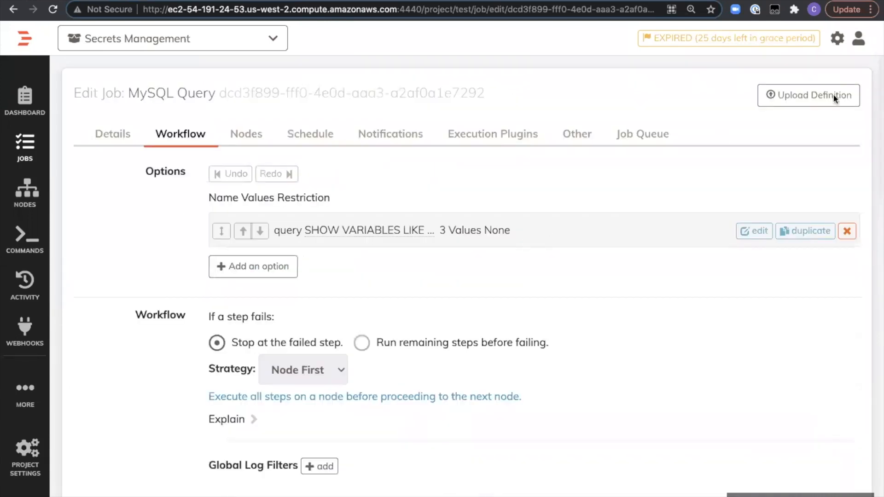
click(836, 42)
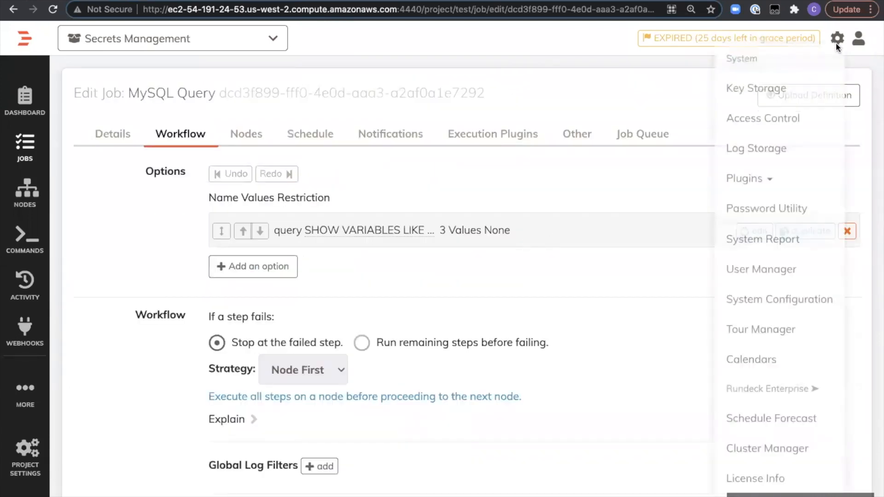
click(778, 99)
click(536, 164)
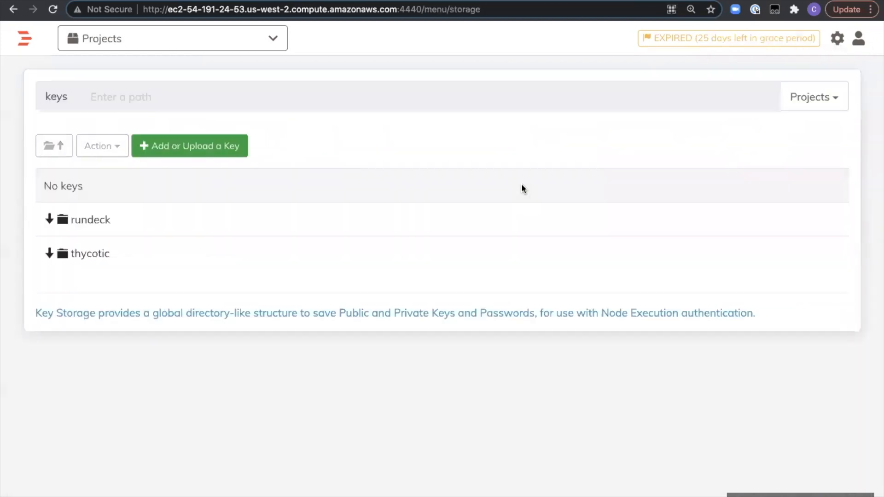
click(90, 253)
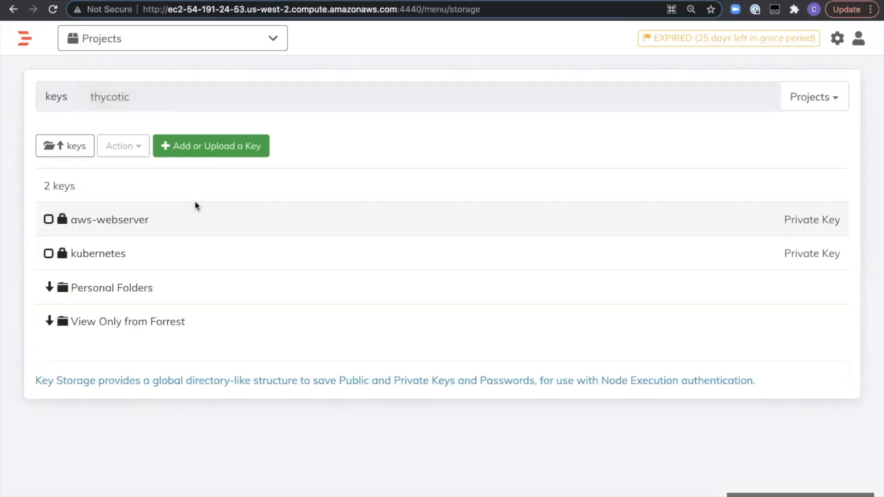
- Try to save a Password key named rdb_password under keys/thycotic, entering the database password as its value
click(203, 147)
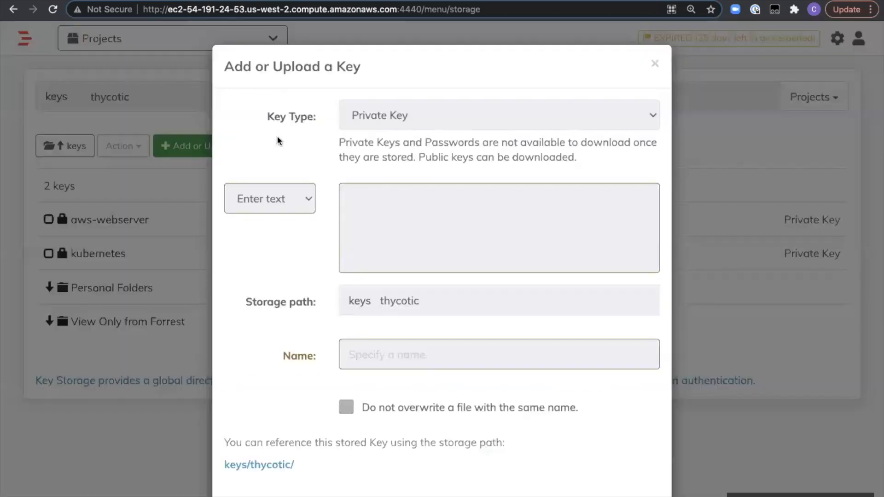
click(449, 121)
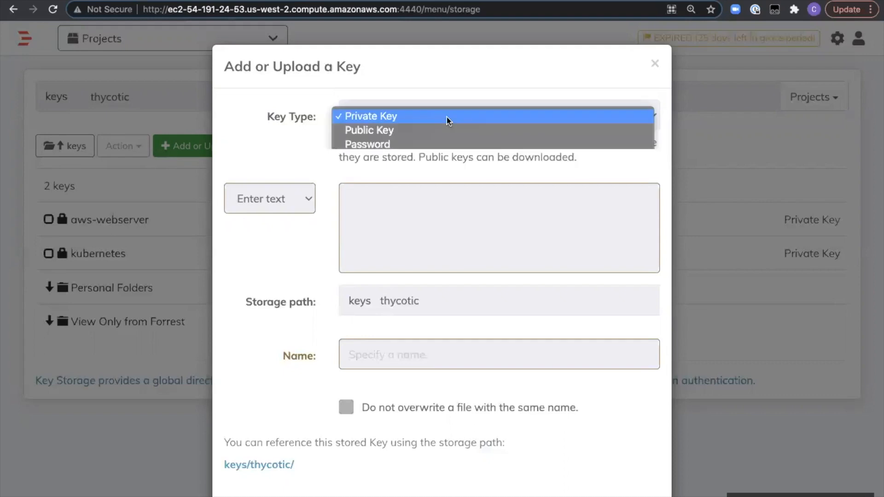
click(418, 144)
click(397, 207)
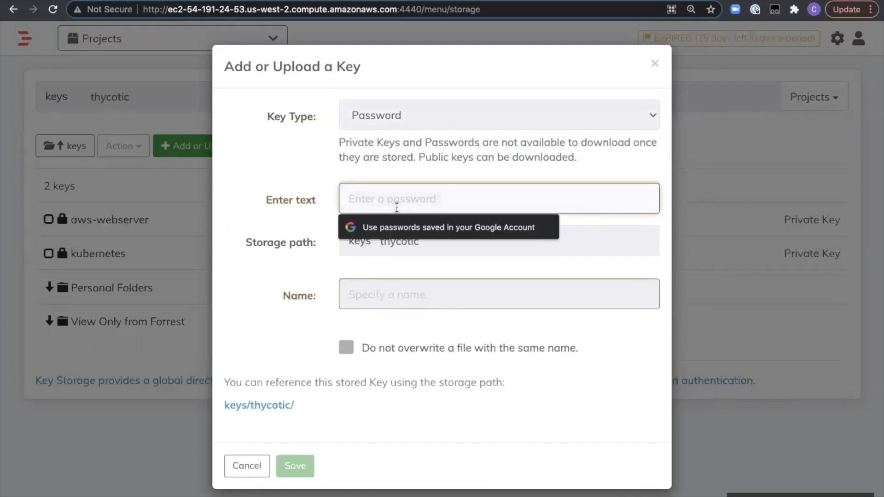
text(********)
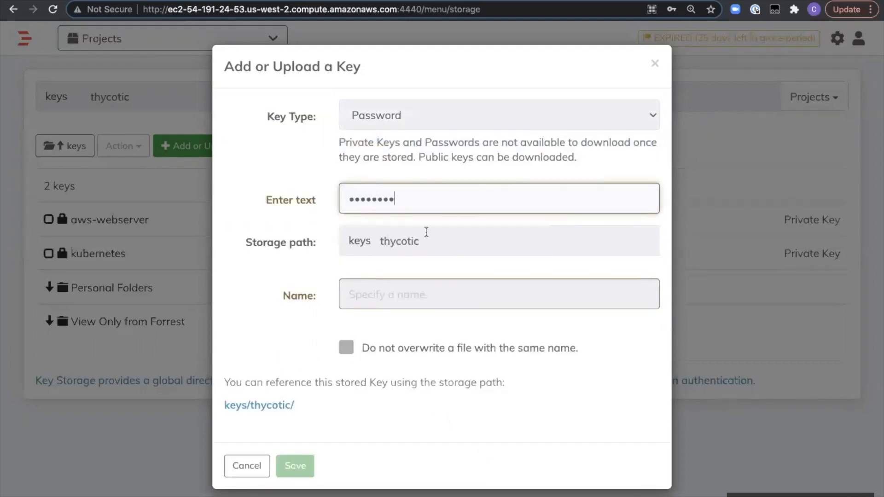
click(390, 297)
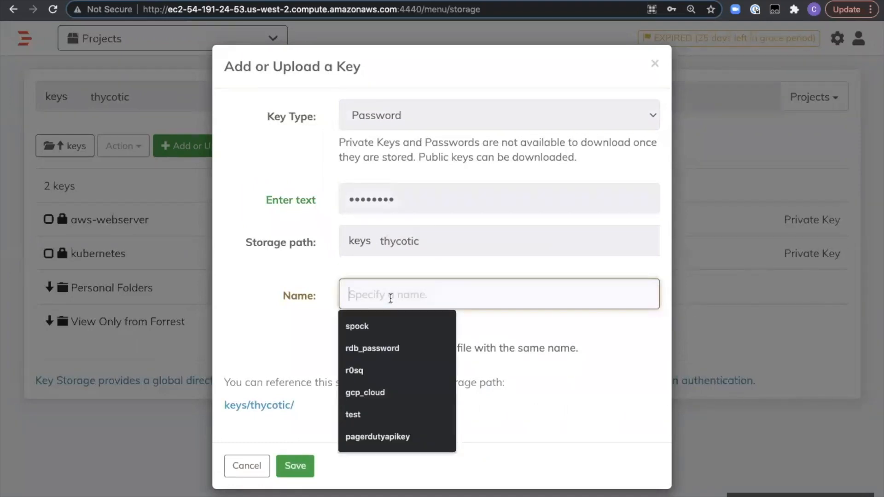
click(395, 350)
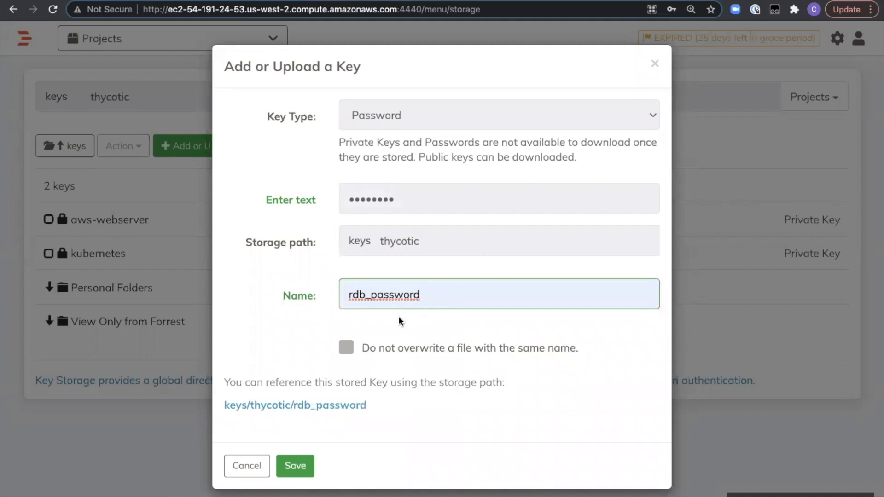
click(296, 466)
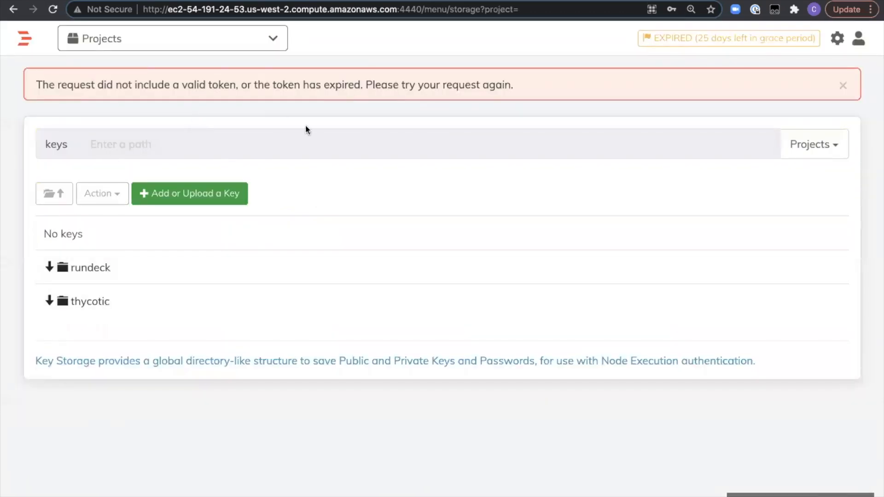
- Start adding a new key of type Password and enter the database password as its value
click(204, 198)
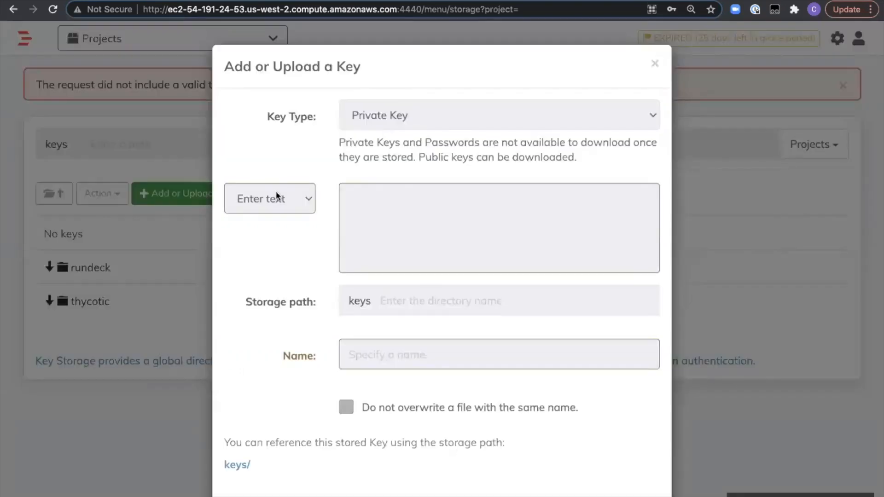
click(413, 116)
click(399, 144)
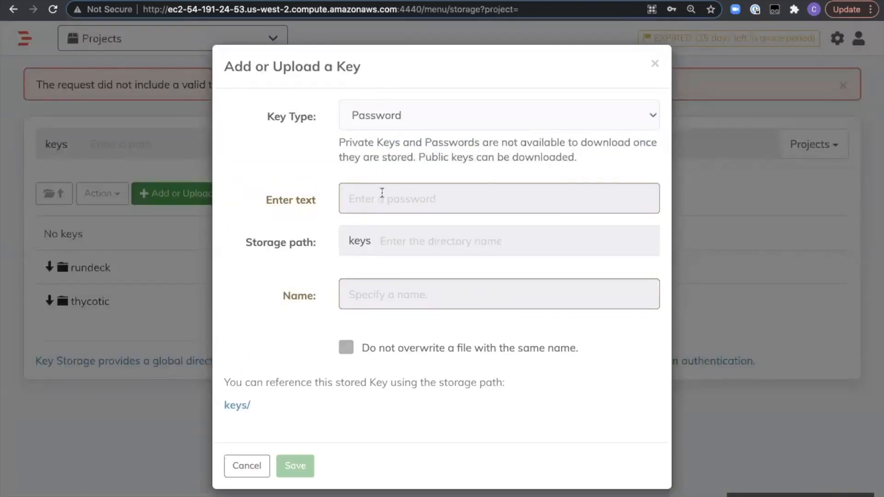
click(376, 201)
text(••••••)
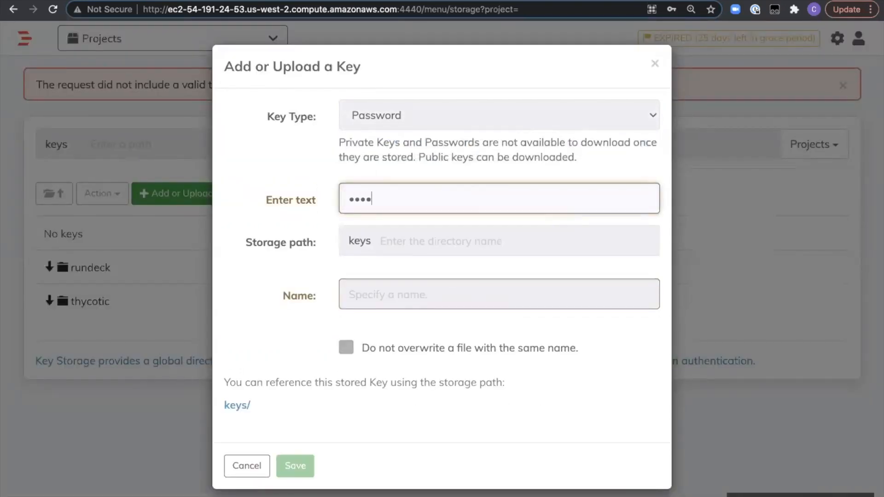
- Set the new key's storage path to keys/thycotic and its name to rdb_password, and save it
click(421, 257)
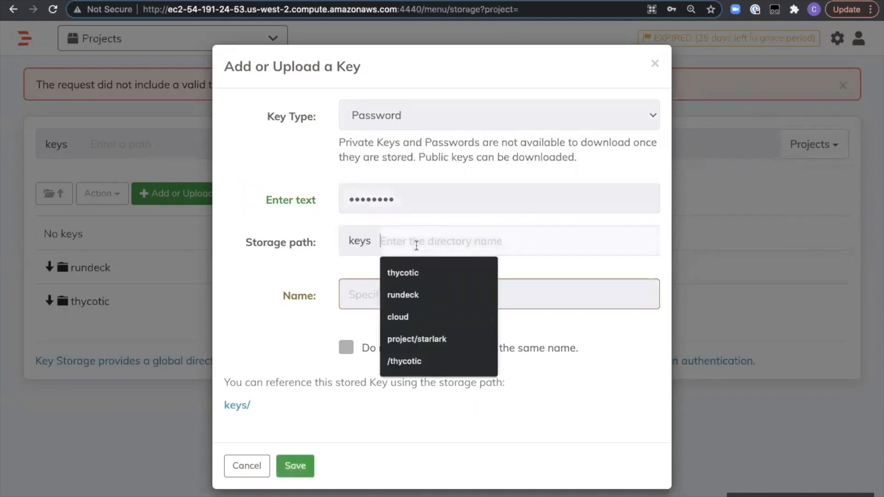
click(415, 294)
double_click(399, 243)
key(BackSpace)
text(thycotic)
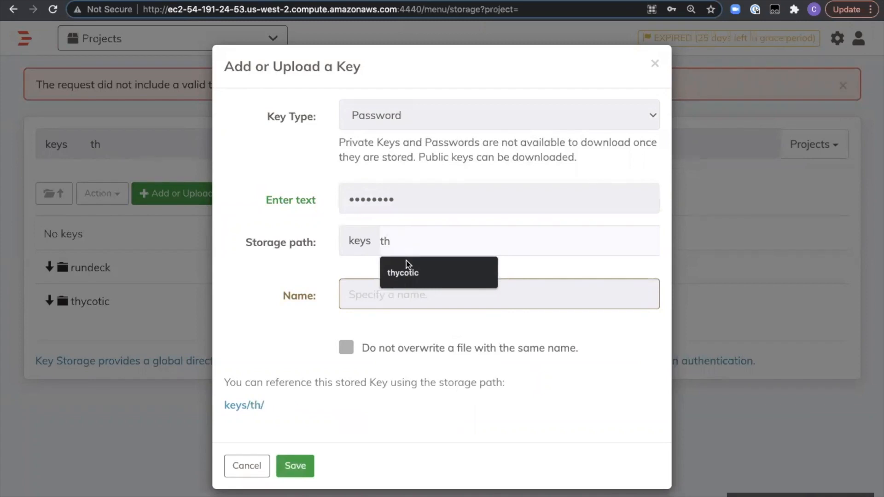
click(407, 265)
click(365, 298)
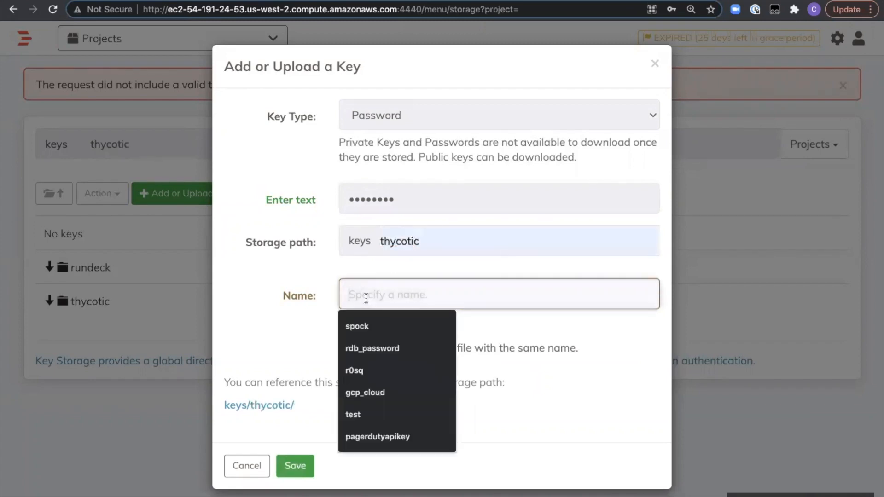
click(373, 349)
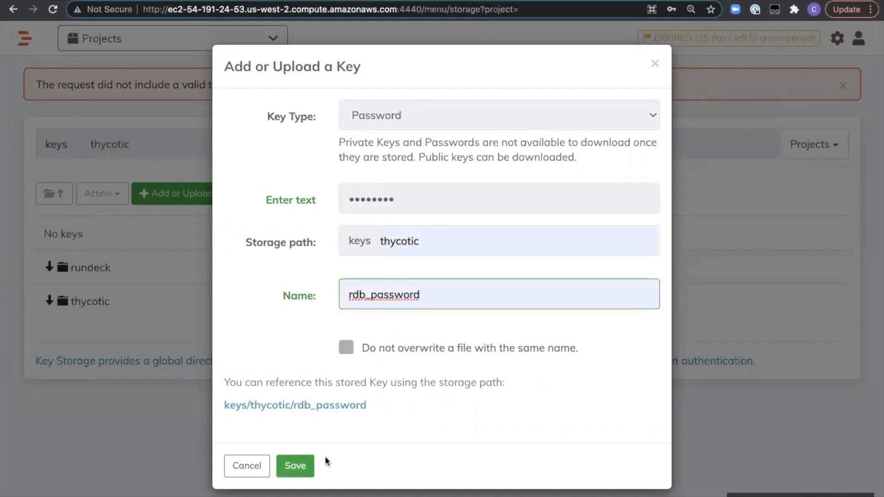
click(302, 468)
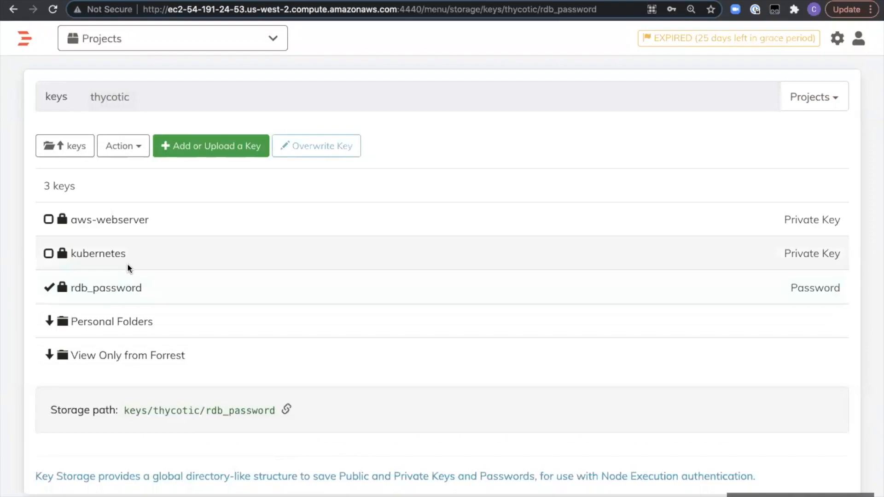
- Switch to Thycotic Secret Server and refresh the All Secrets list to check for the stored password
click(212, 0)
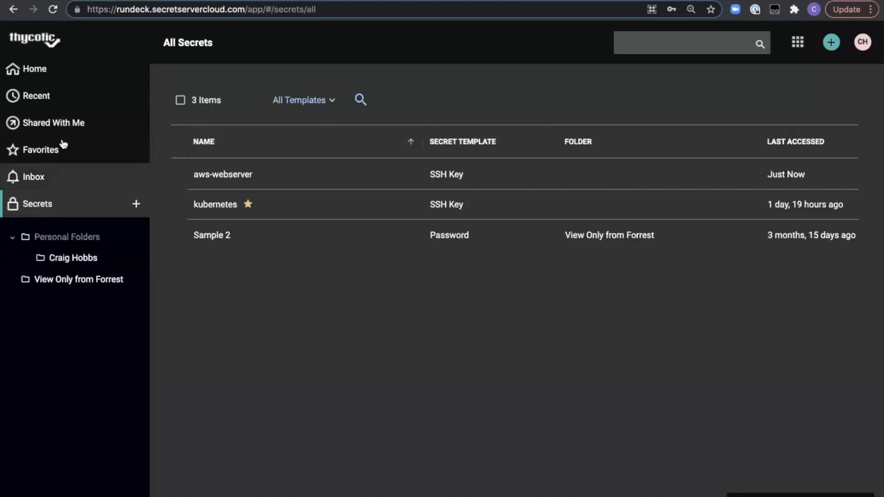
click(53, 9)
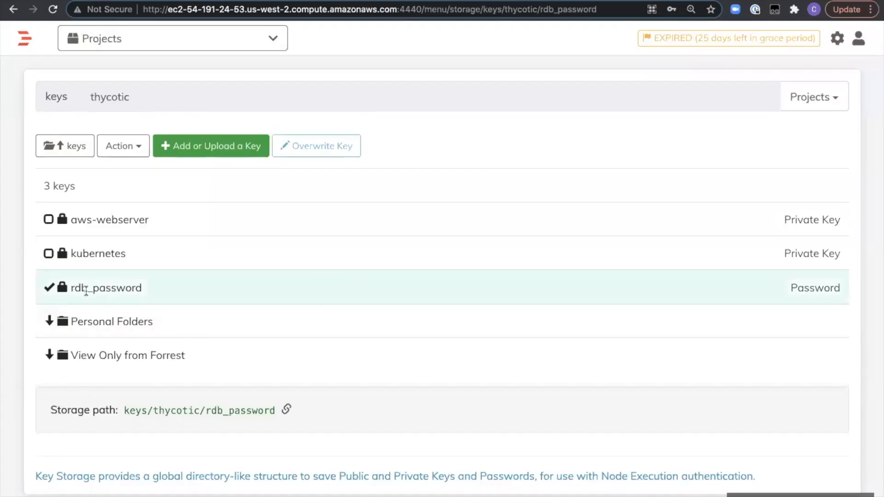
- Return to Rundeck and open the MySQL Query job in the Secrets Management project
click(224, 48)
click(131, 109)
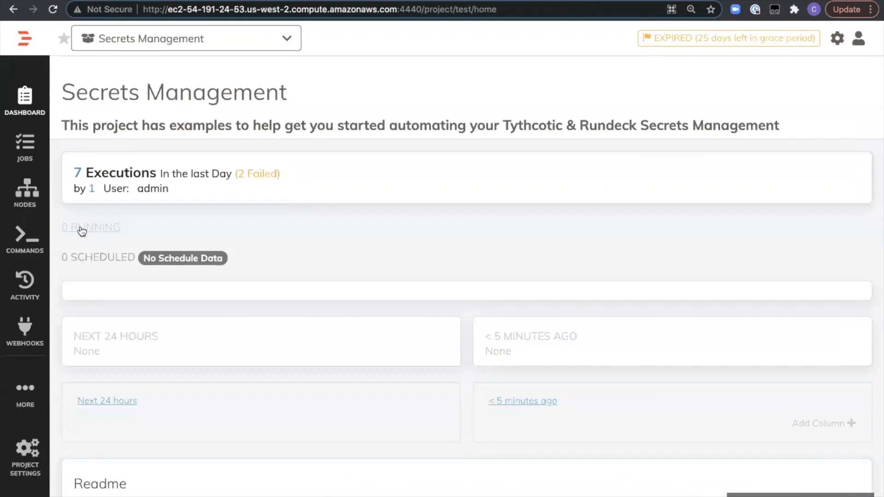
click(25, 148)
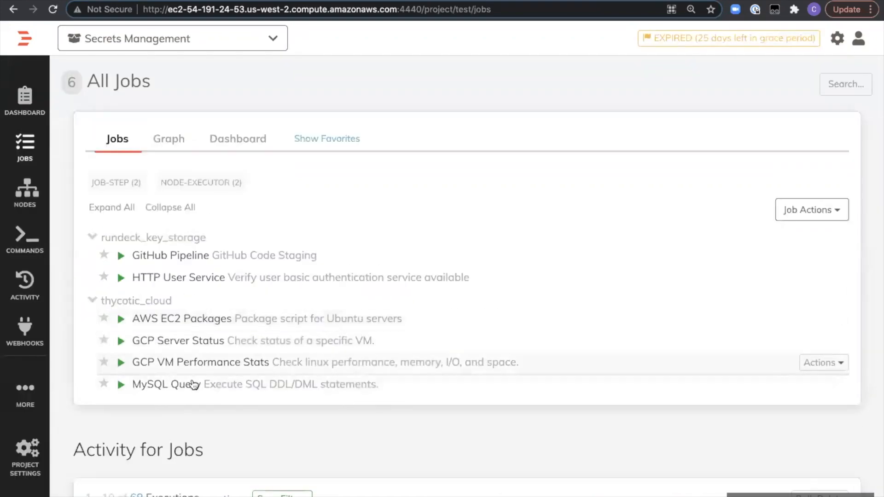
click(155, 385)
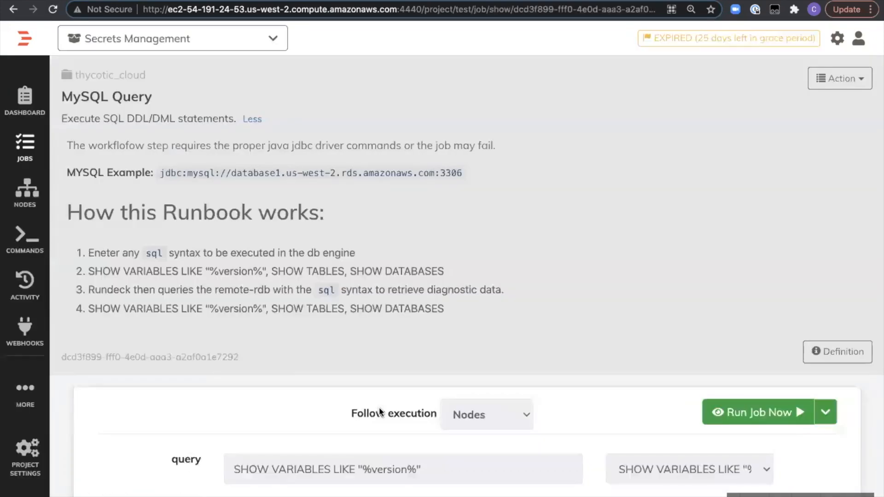
- Edit the MySQL Query job and open its SQL Run Step at the Password from key storage setting
click(840, 78)
click(783, 104)
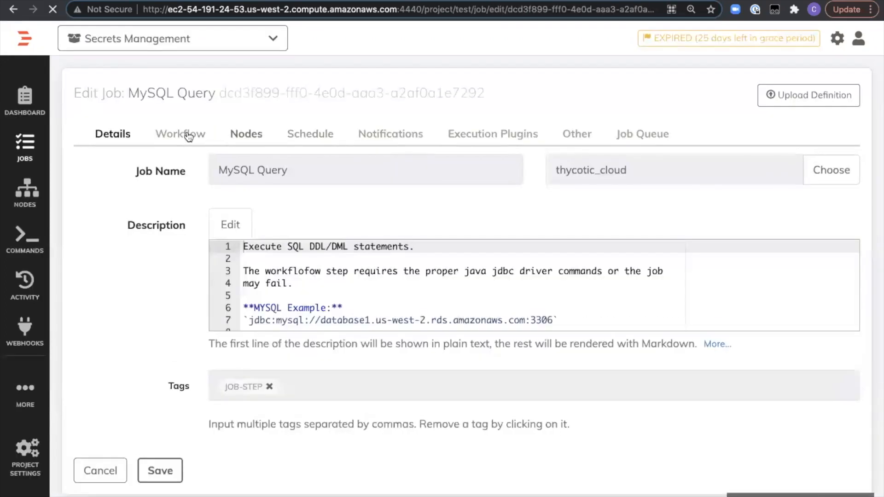
click(181, 134)
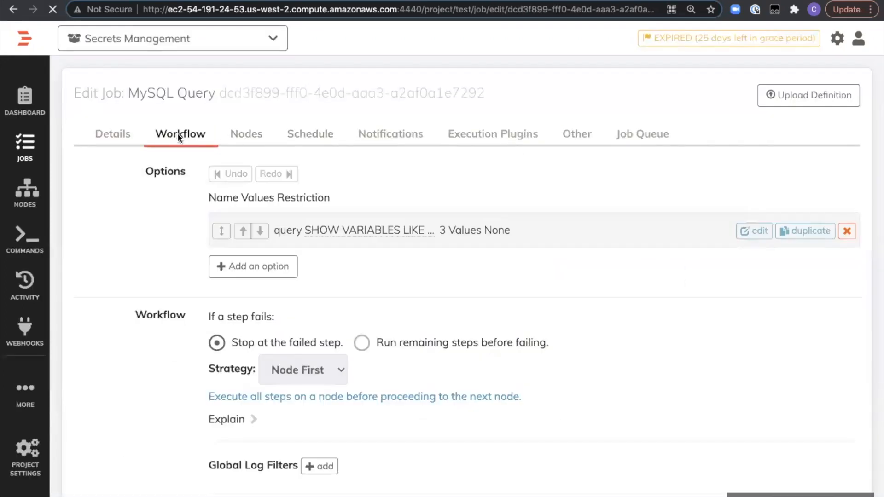
scroll(395, 318, down, 5)
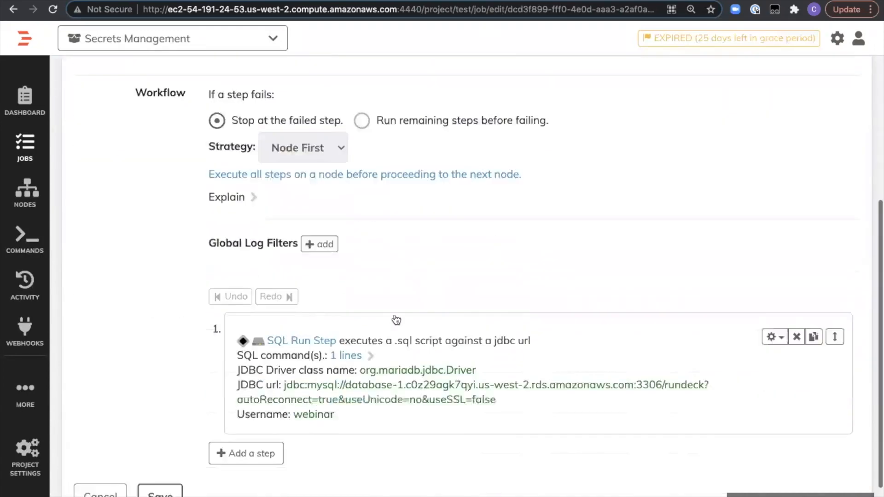
click(555, 357)
scroll(548, 360, down, 12)
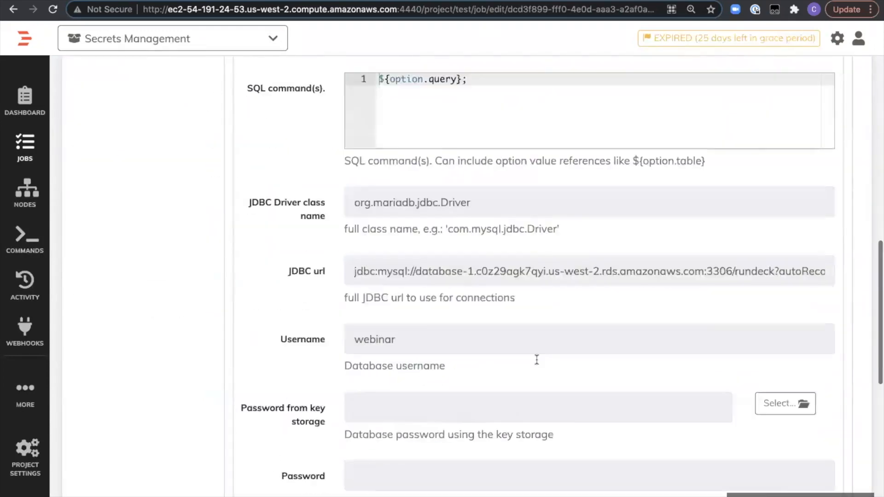
scroll(539, 365, up, 1)
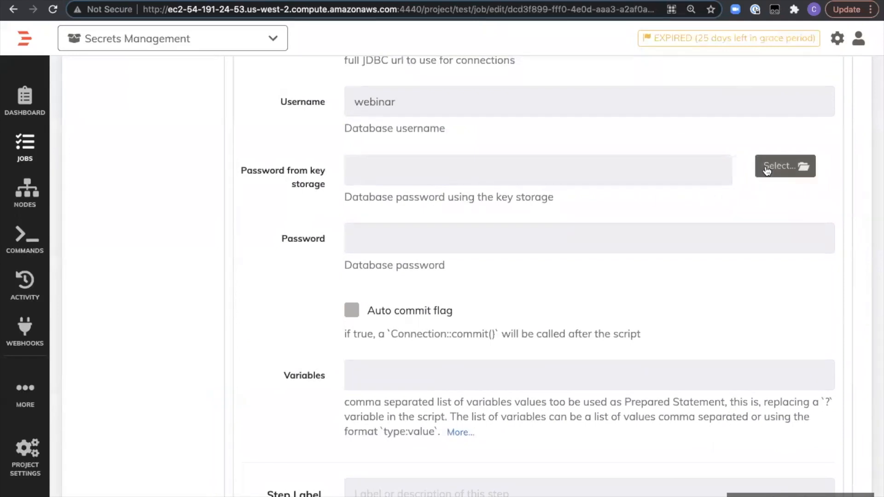
- Set Password from key storage to keys/thycotic/rdb_password, and save both the SQL Run Step and the job
click(783, 166)
click(271, 282)
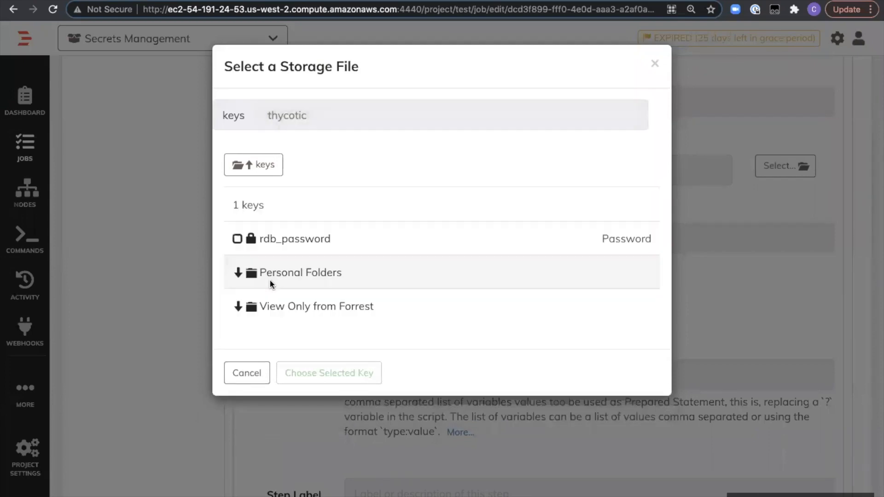
click(240, 239)
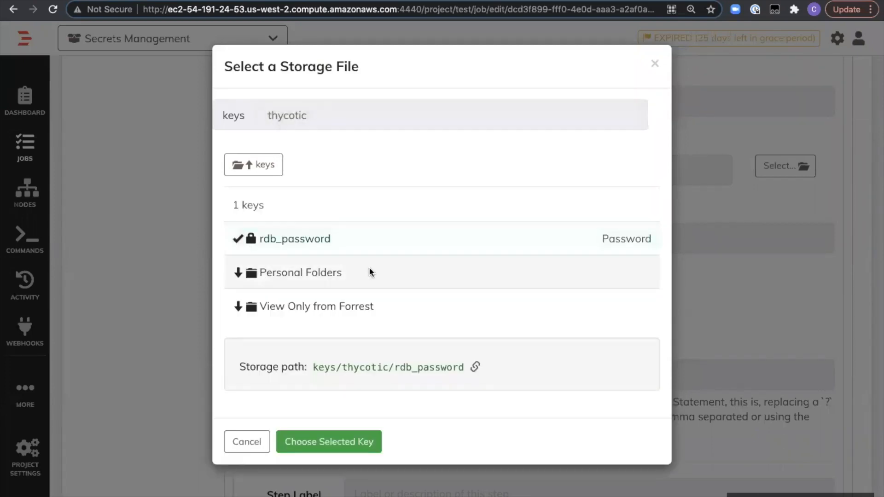
click(324, 447)
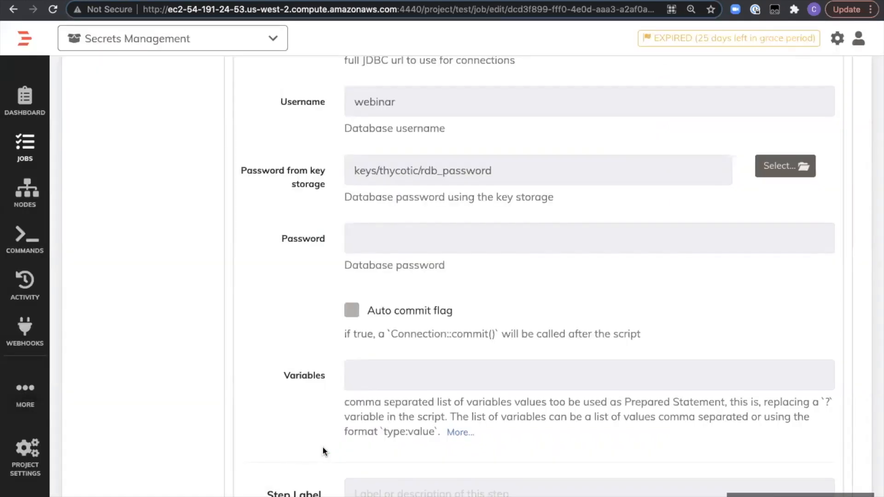
scroll(322, 447, down, 3)
click(310, 447)
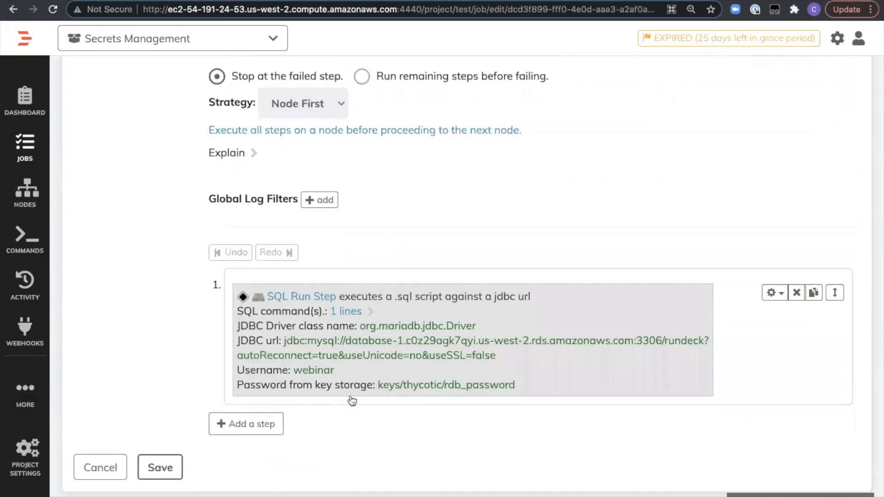
click(149, 472)
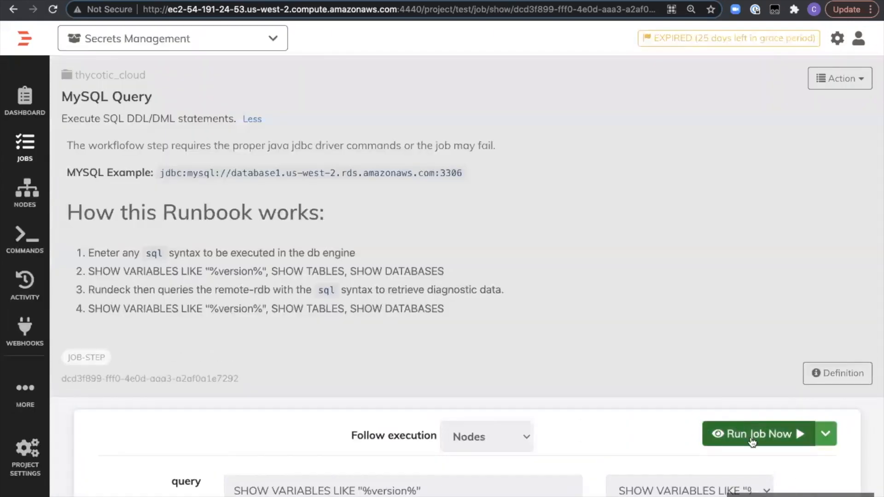
- Run the MySQL Query job with the SHOW VARIABLES LIKE "%version%" query and review its log output
click(751, 436)
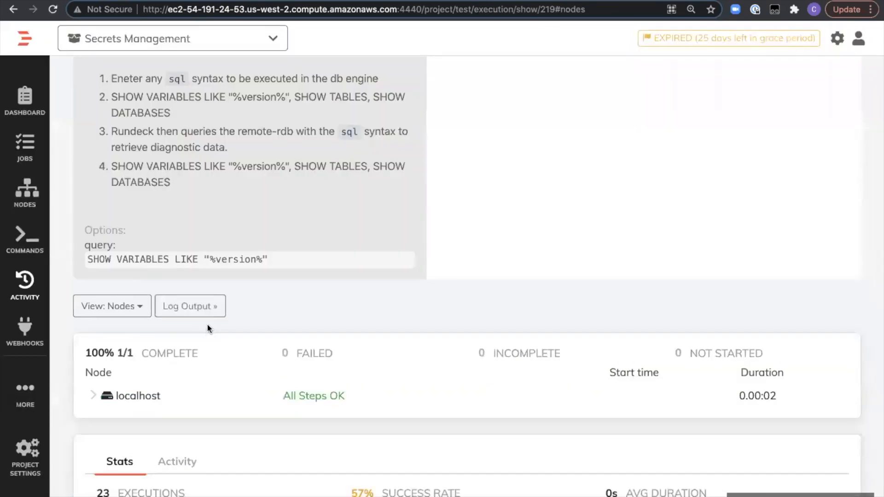
scroll(301, 385, up, 2)
scroll(300, 385, down, 3)
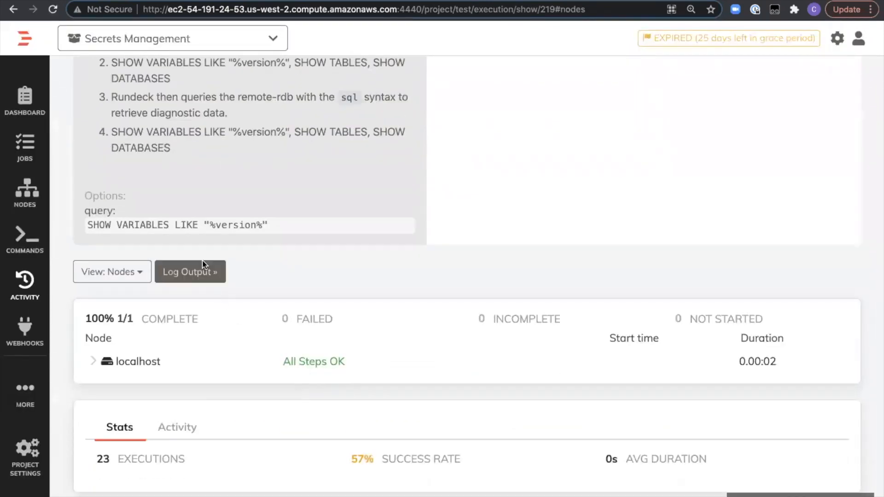
click(193, 271)
scroll(300, 232, up, 5)
drag(460, 387, 279, 287)
scroll(281, 288, up, 5)
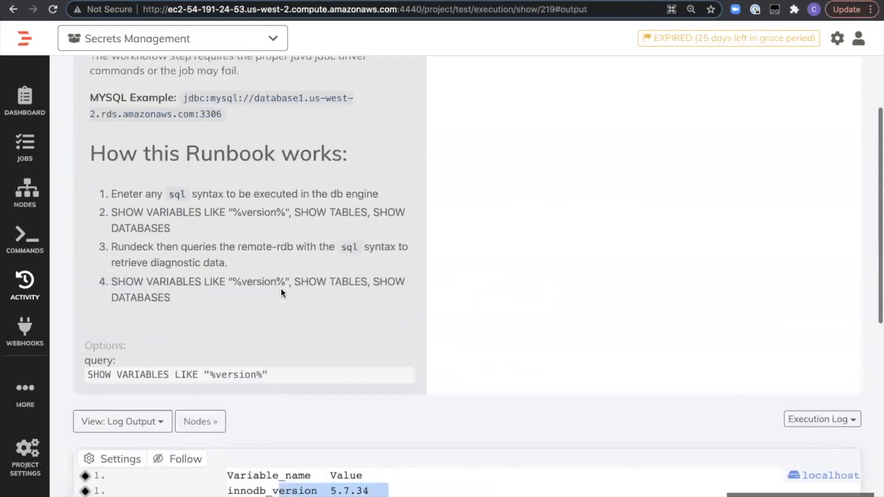
scroll(281, 288, up, 2)
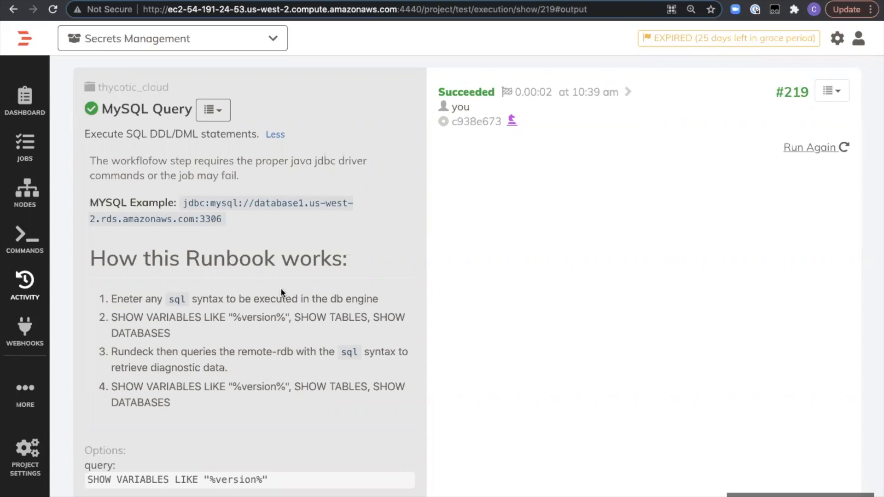
- Return to the Secrets Management project's list of all jobs
click(26, 157)
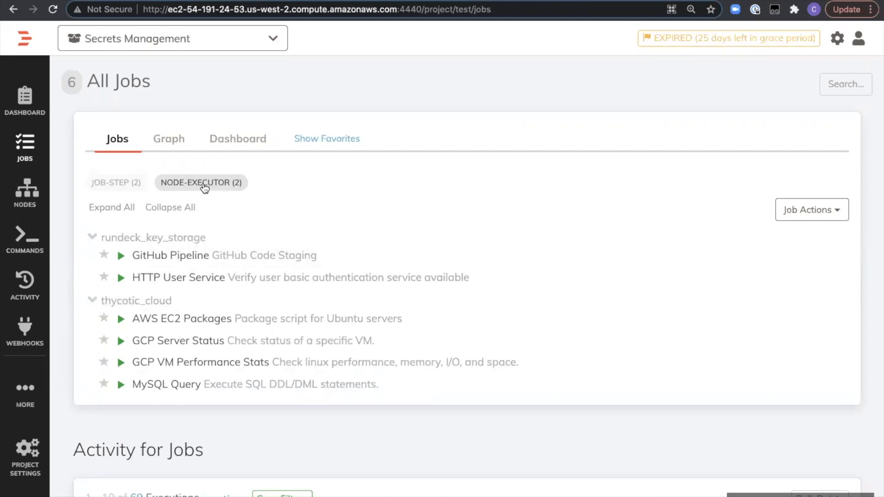
click(190, 155)
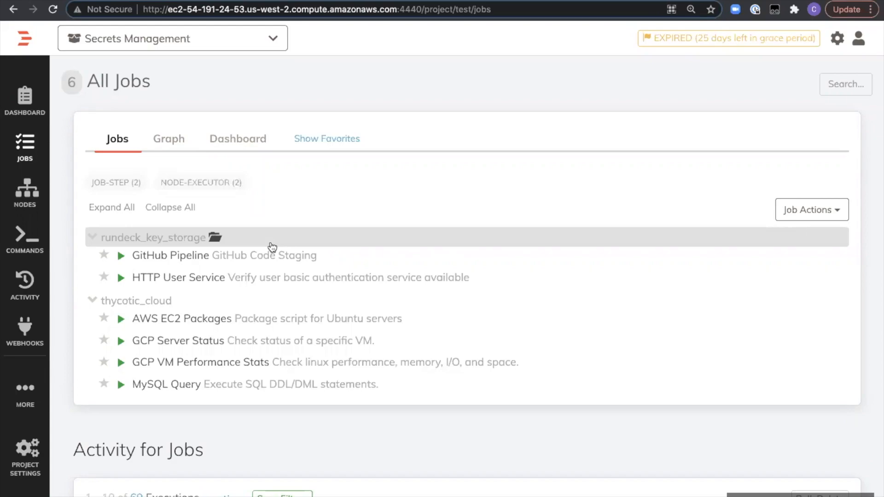
- Switch to the full-screen slide presentation and advance to the next slide
key(ctrl+Left)
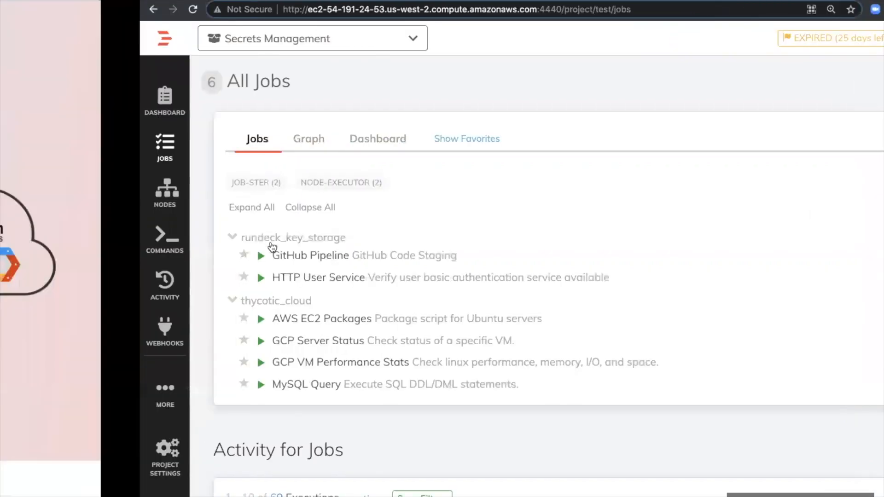
key(Right)
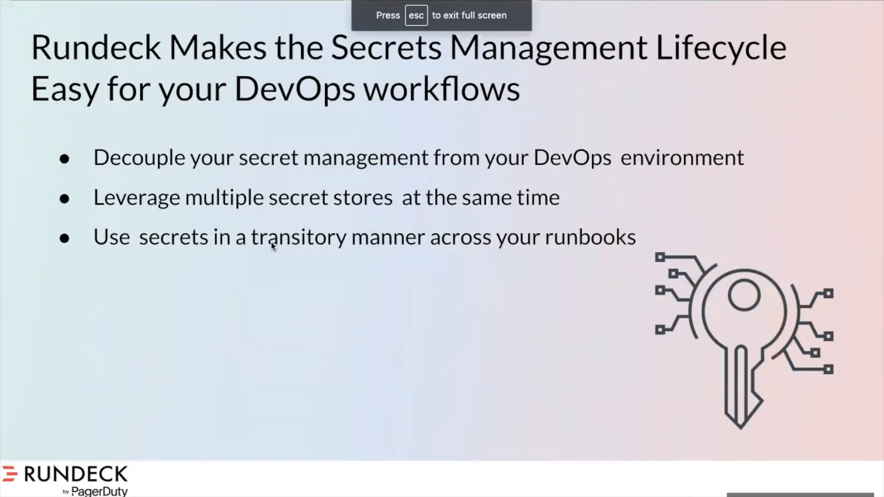